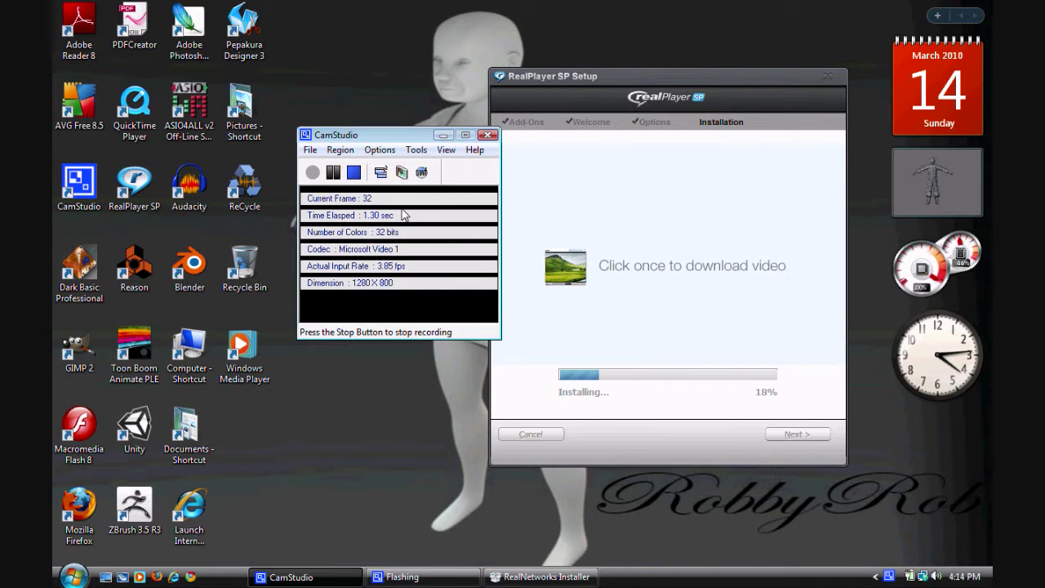
# Minimize the CamStudio recorder so Blender's default cube scene is fully visible.
pyautogui.click(441, 135)
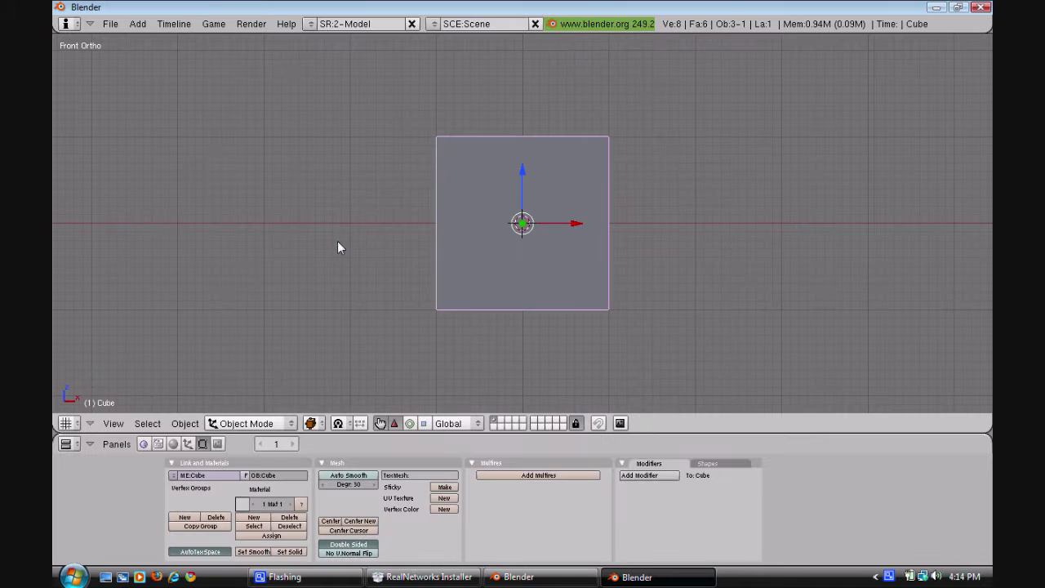
# Open zrob.blend from the my file folder to load the creature model.
pyautogui.click(110, 24)
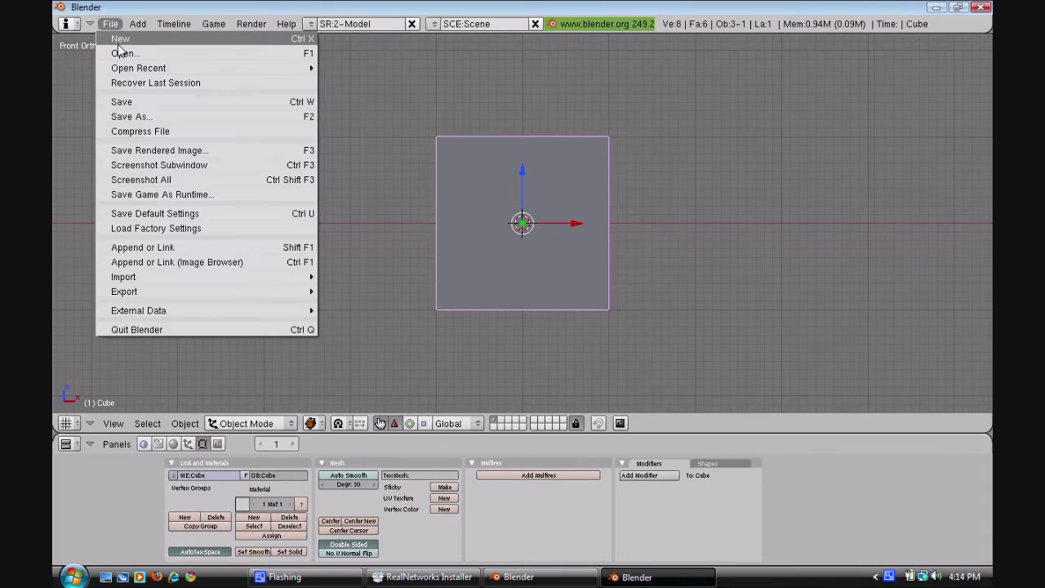
pyautogui.click(119, 52)
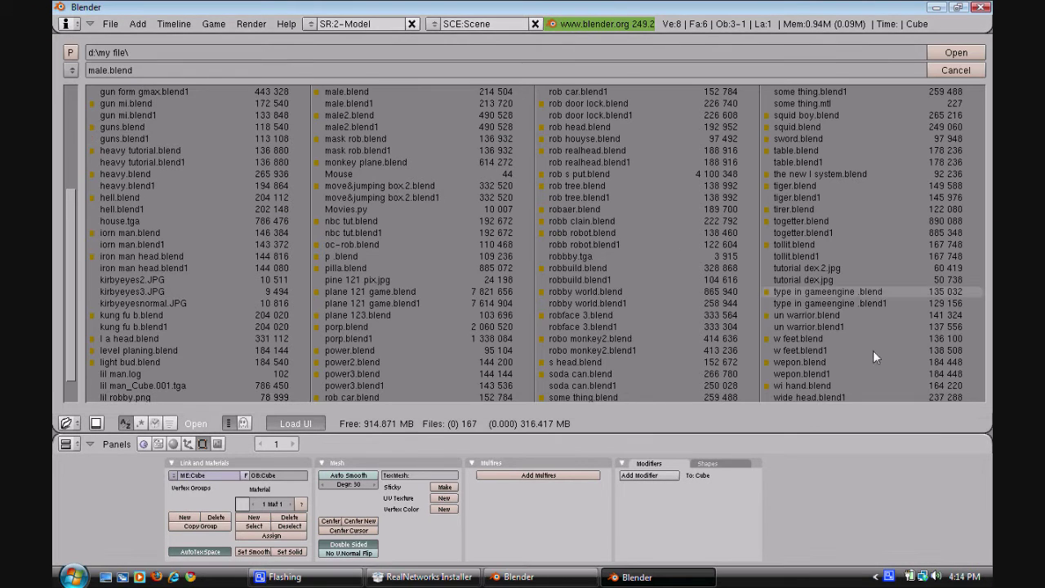
pyautogui.scroll(-4, 865, 343)
pyautogui.click(827, 373)
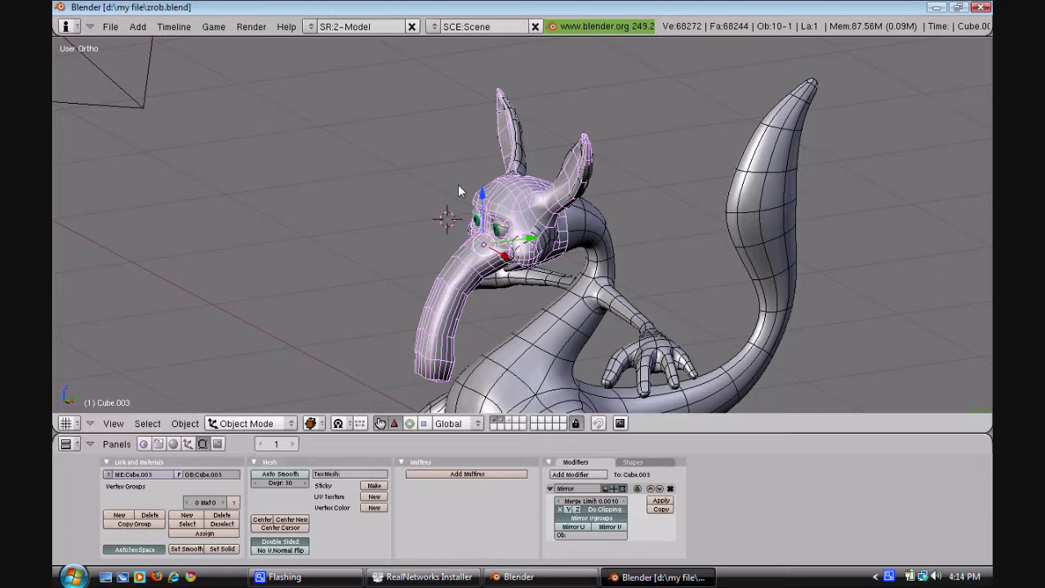
# Show the bubble-shaped creature layer, view it from several angles, then switch to the smooth-mesh layer.
pyautogui.click(507, 419)
pyautogui.scroll(-4, 417, 215)
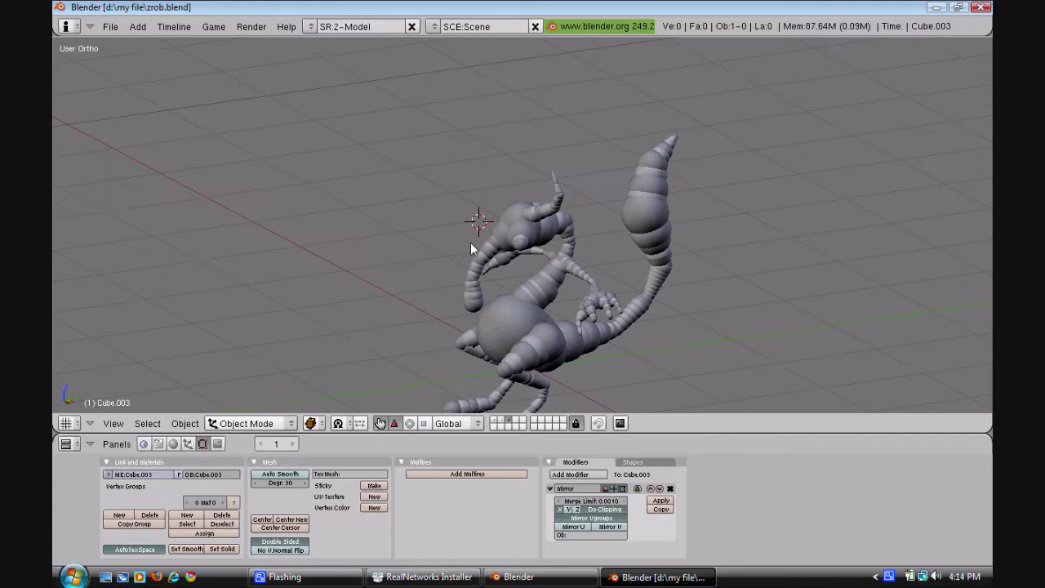
pyautogui.moveTo(458, 249); pyautogui.dragTo(582, 259, button='middle')
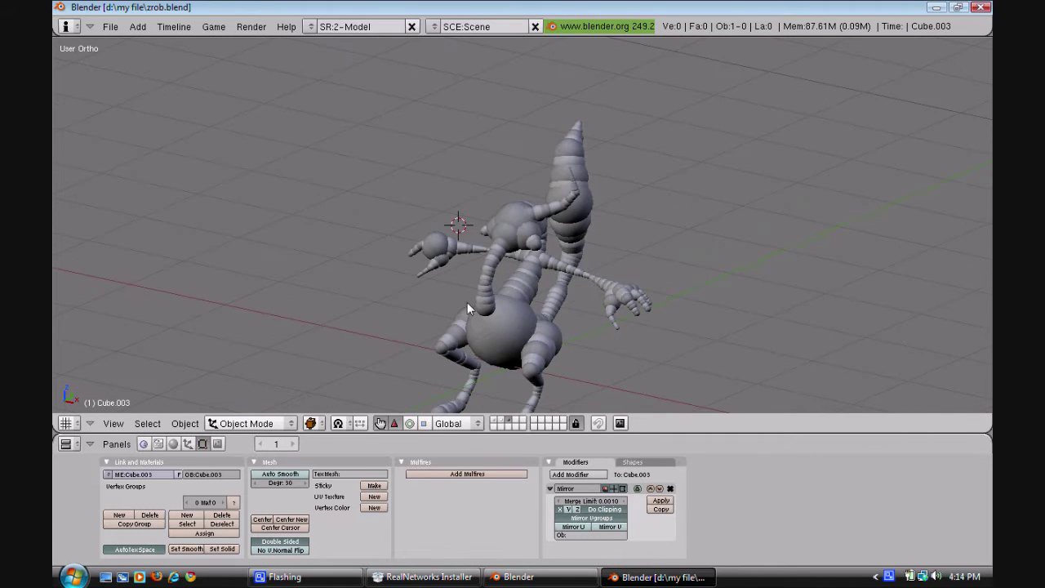
pyautogui.scroll(2, 474, 298)
pyautogui.scroll(-2, 474, 279)
pyautogui.moveTo(450, 276); pyautogui.dragTo(480, 284, button='middle')
pyautogui.moveTo(414, 279); pyautogui.dragTo(468, 275, button='middle')
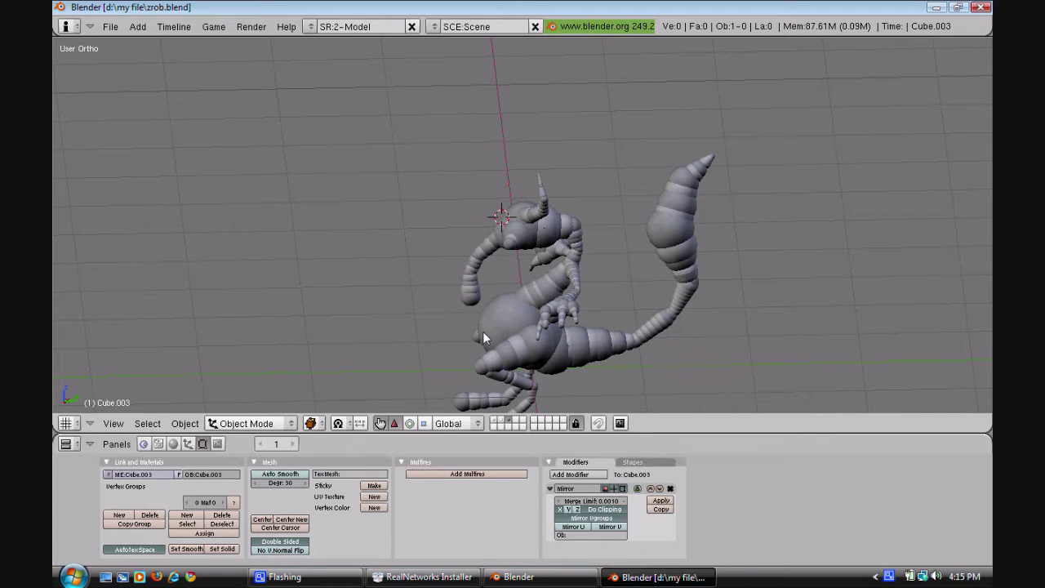
pyautogui.click(494, 419)
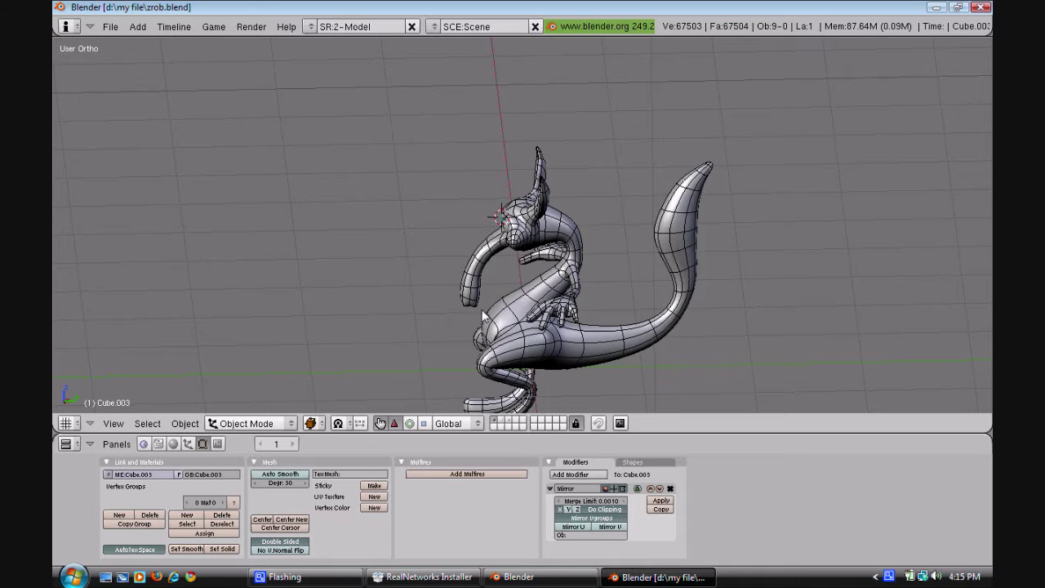
# Select the creature mesh and lower its Multires level to 1.
pyautogui.rightClick(531, 287)
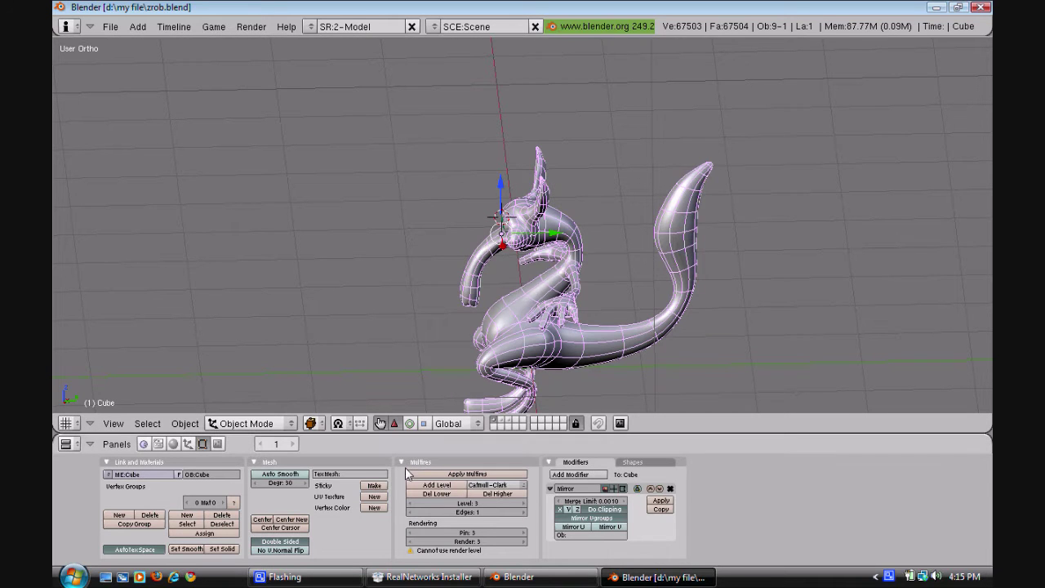
pyautogui.click(410, 504)
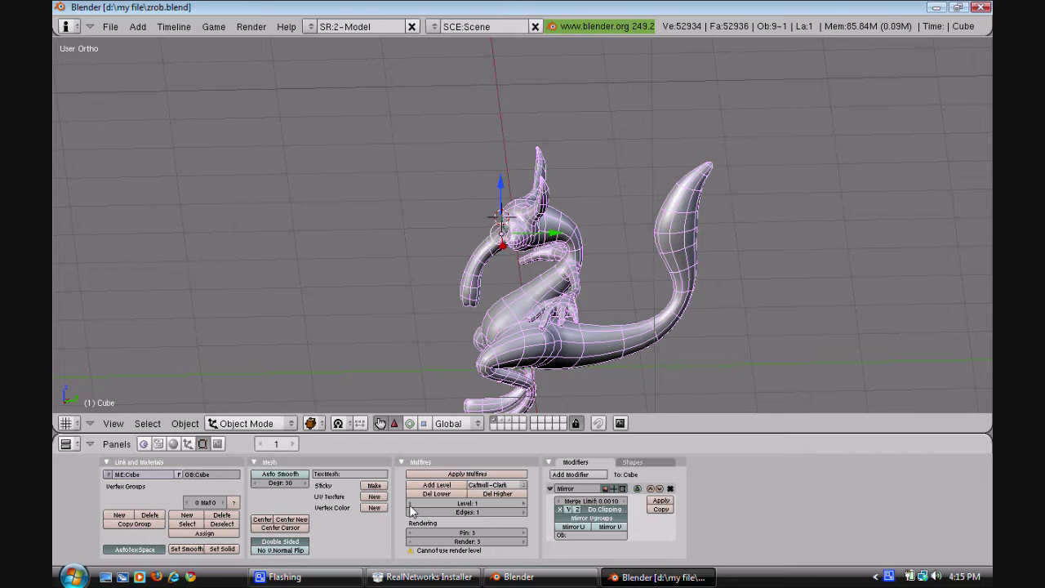
pyautogui.scroll(6, 534, 288)
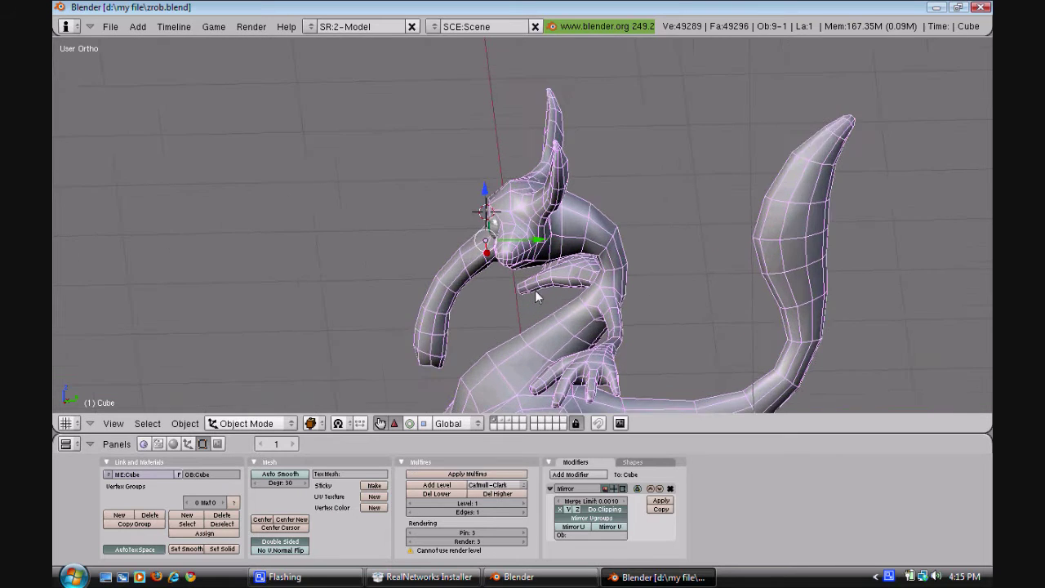
# Inspect the creature from above, below and the front, covering arms, ears, eyes and tail.
pyautogui.moveTo(577, 271); pyautogui.dragTo(743, 270, button='middle')
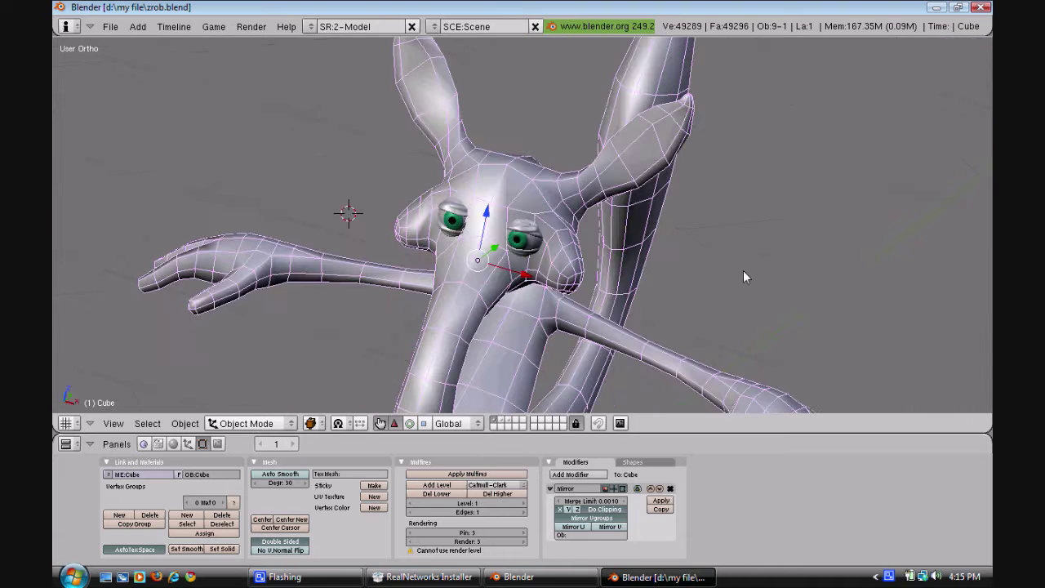
pyautogui.moveTo(455, 264); pyautogui.dragTo(637, 301, button='middle')
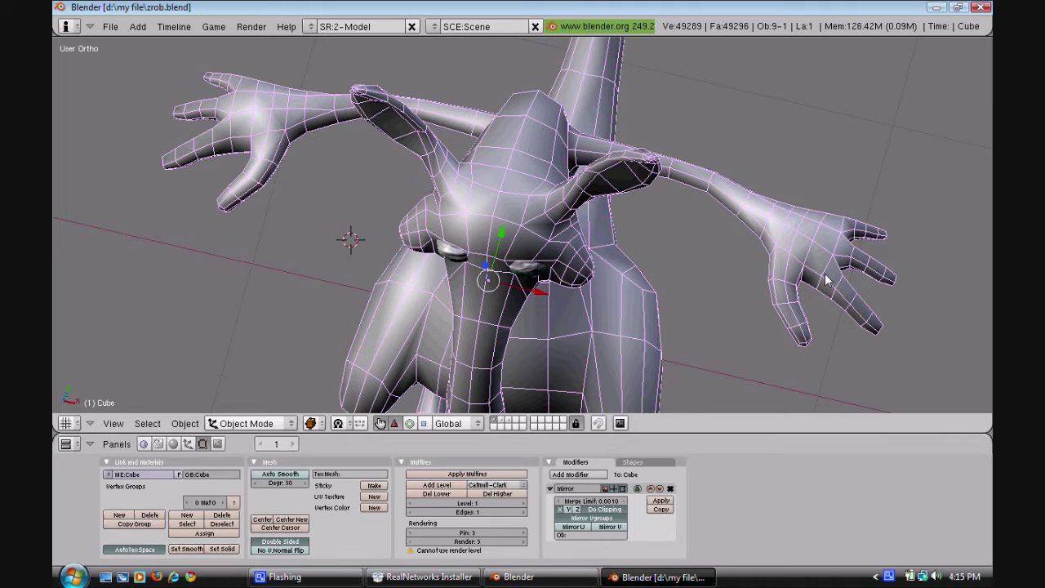
pyautogui.moveTo(761, 239); pyautogui.dragTo(709, 261, button='middle')
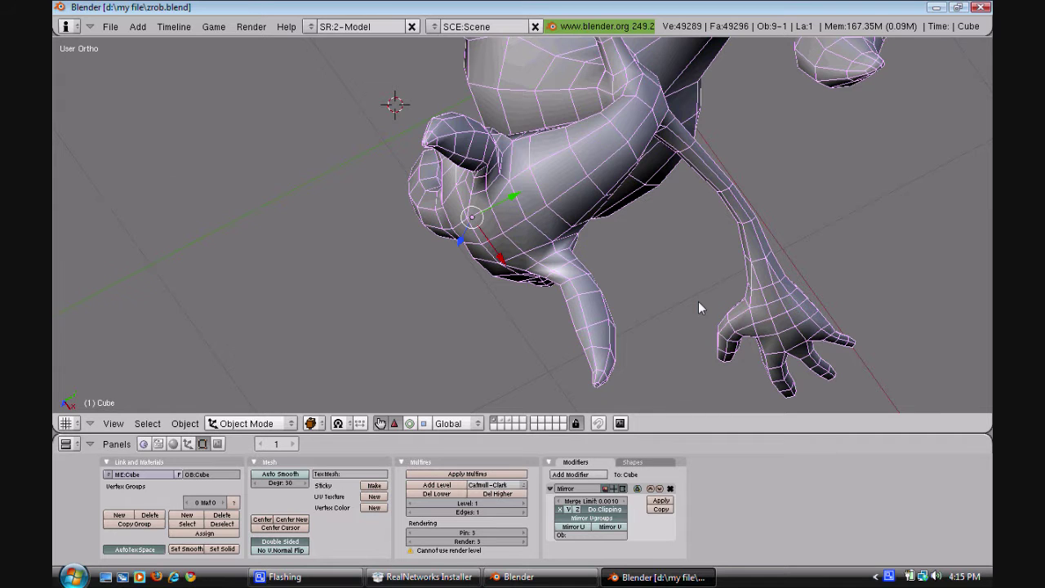
pyautogui.moveTo(698, 301); pyautogui.dragTo(740, 146, button='middle')
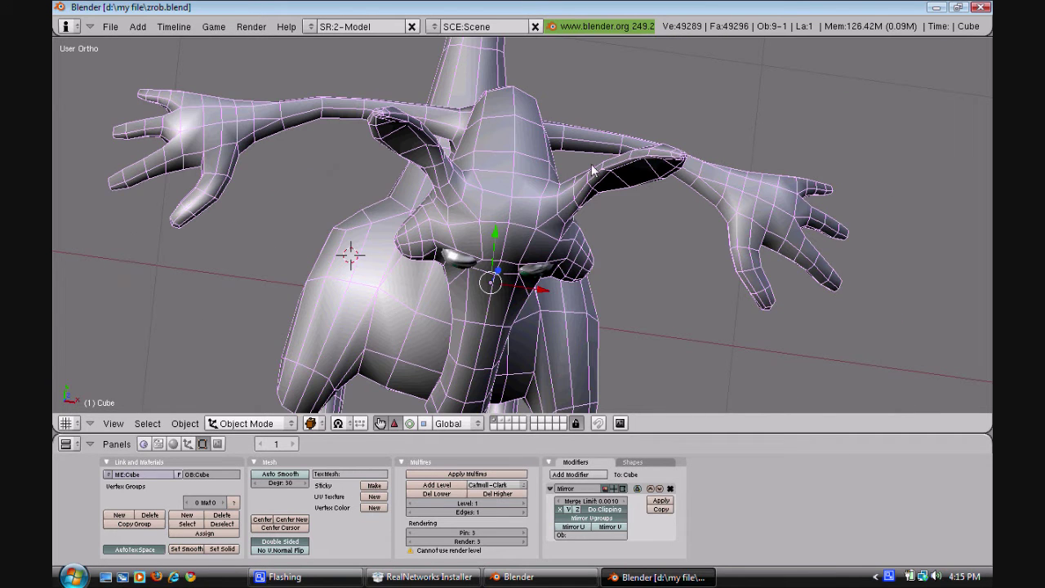
pyautogui.moveTo(589, 136); pyautogui.dragTo(614, 241, button='middle')
pyautogui.moveTo(613, 279); pyautogui.dragTo(641, 161, button='middle')
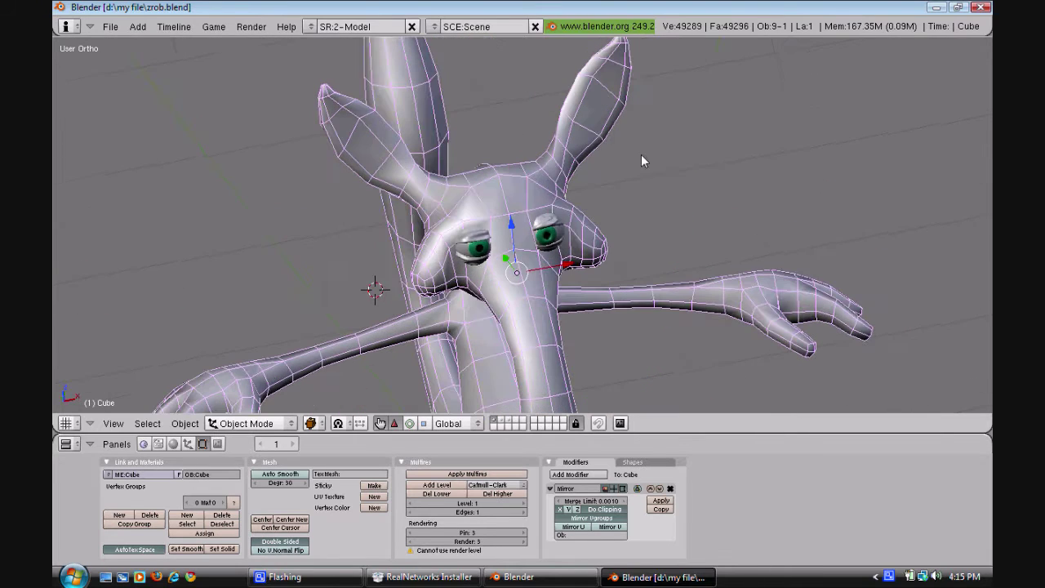
pyautogui.moveTo(494, 207); pyautogui.dragTo(531, 151, button='middle')
pyautogui.scroll(-2, 477, 215)
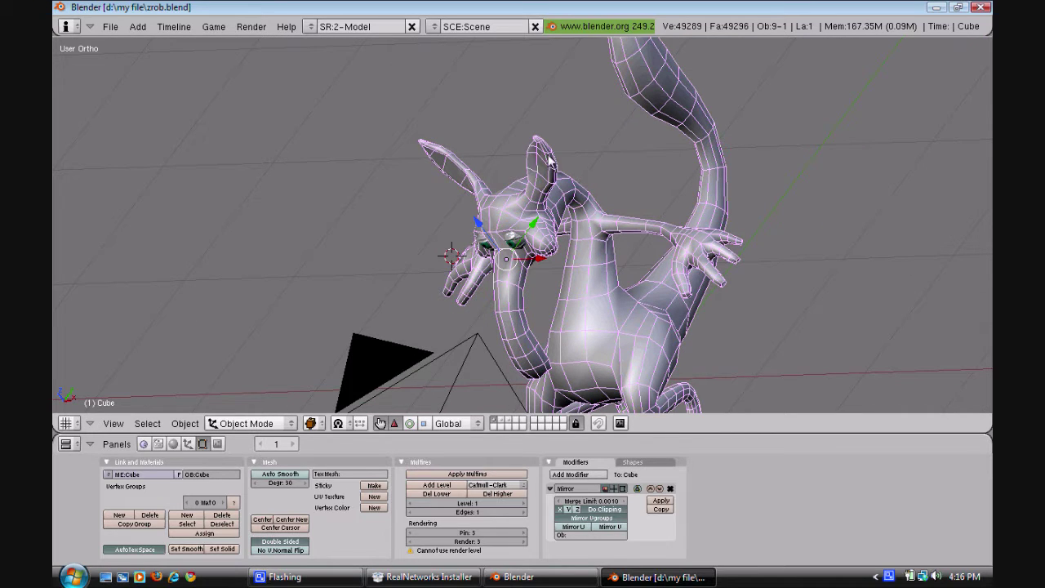
# Switch the creature into Sculpt Mode, then back to Object Mode.
pyautogui.click(282, 426)
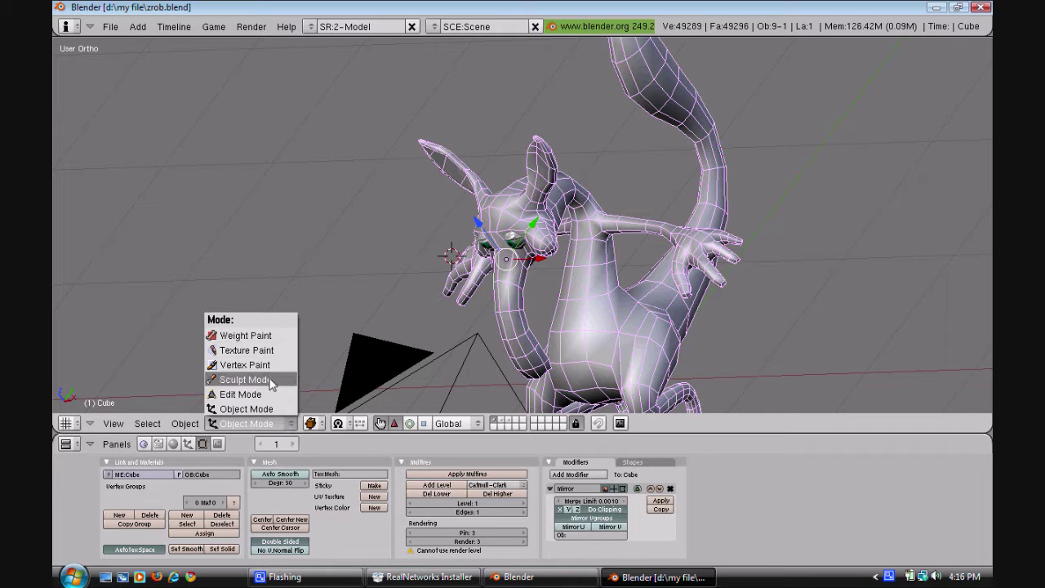
pyautogui.click(267, 394)
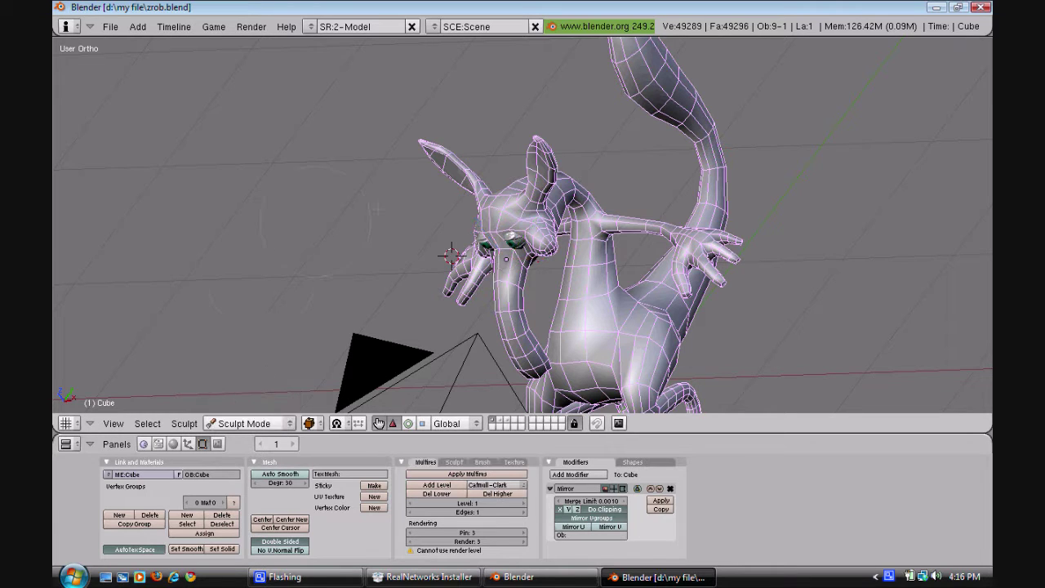
pyautogui.click(281, 420)
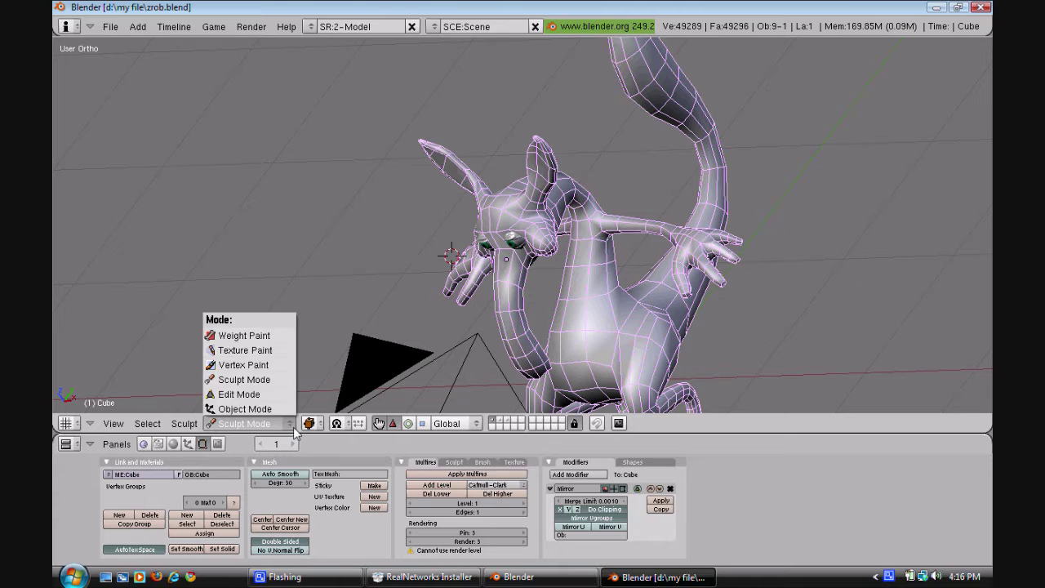
pyautogui.click(277, 410)
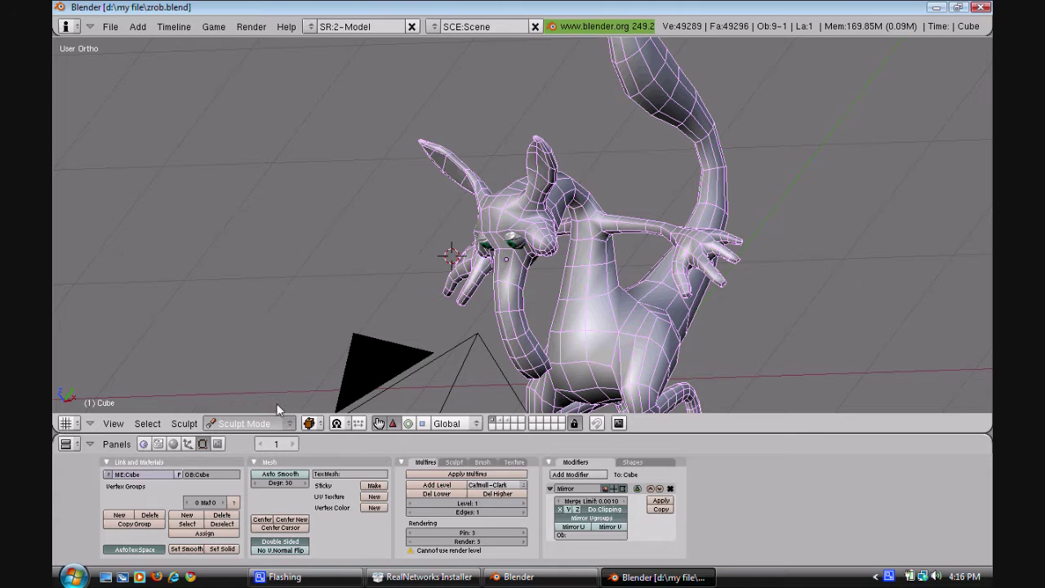
# Raise the Multires level back to 3 and bring the head into a close front view.
pyautogui.click(523, 504)
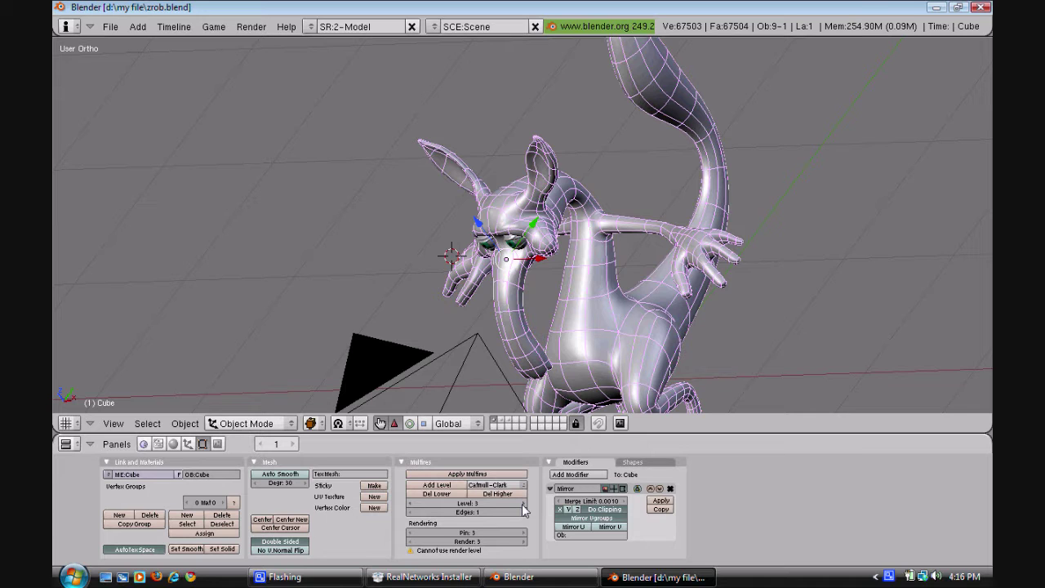
pyautogui.scroll(2, 409, 245)
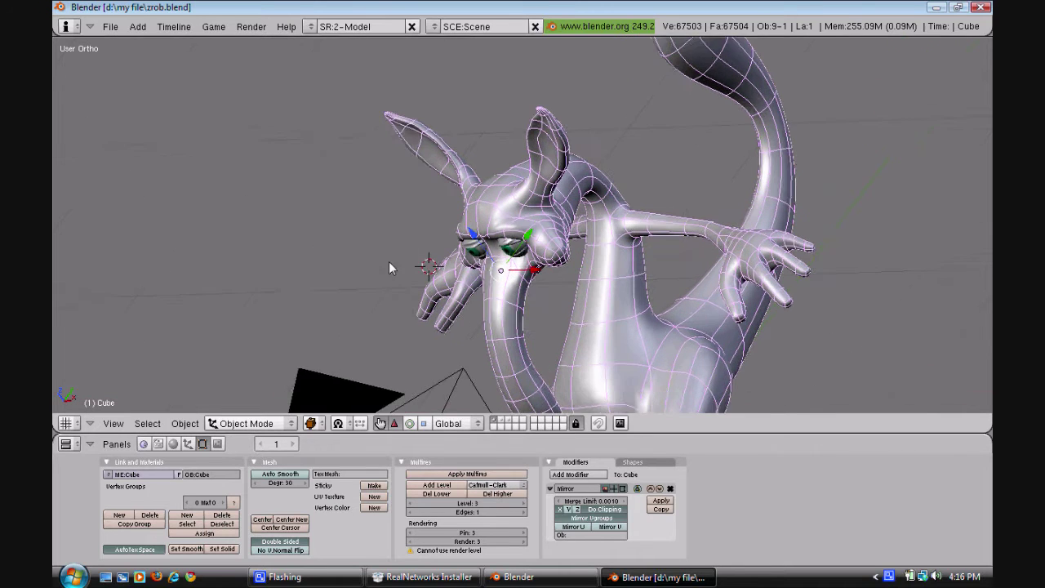
pyautogui.moveTo(389, 269); pyautogui.dragTo(392, 214, button='middle')
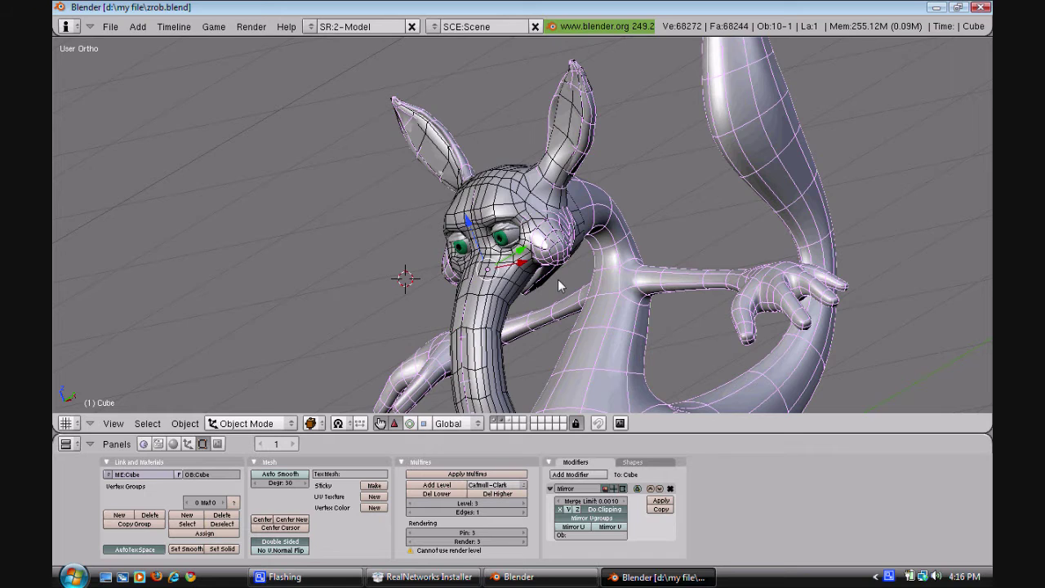
# Hide the dark head-cage layer and show only the layer with the low-poly head mesh.
pyautogui.moveTo(560, 283); pyautogui.dragTo(526, 259, button='middle')
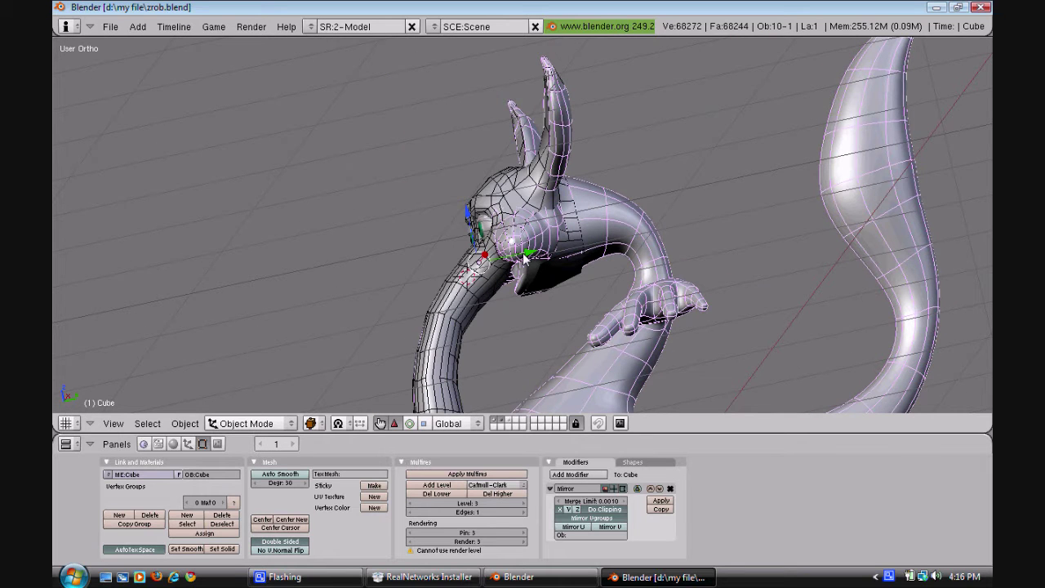
pyautogui.click(494, 423)
pyautogui.moveTo(351, 210); pyautogui.dragTo(551, 261, button='middle')
pyautogui.click(507, 423)
# Start a new empty file, confirming Erase All.
pyautogui.click(110, 26)
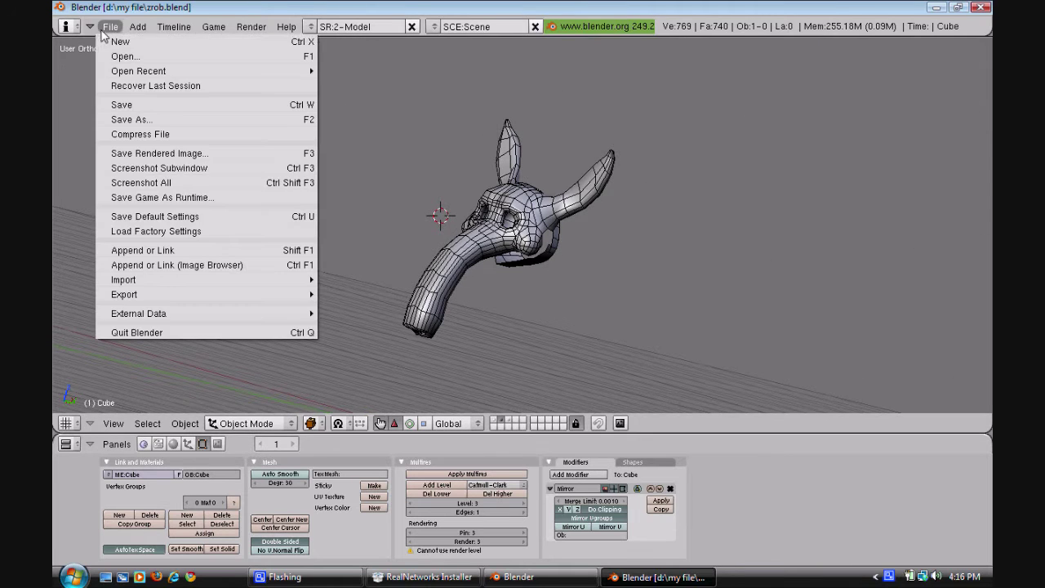
pyautogui.click(114, 42)
pyautogui.click(113, 39)
# Open blend clone.blend to load the rigged low-poly human.
pyautogui.click(111, 26)
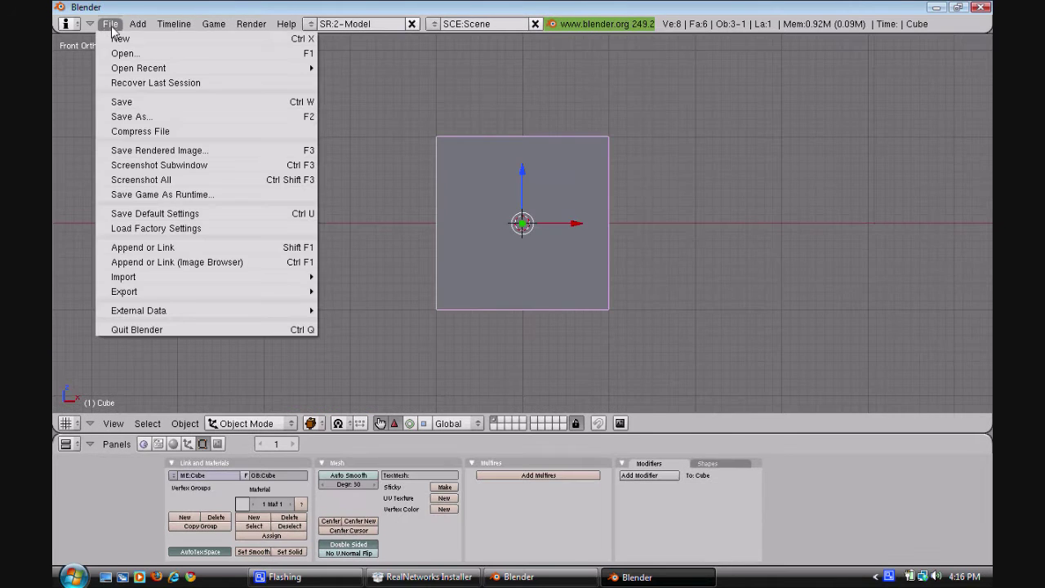
pyautogui.click(117, 53)
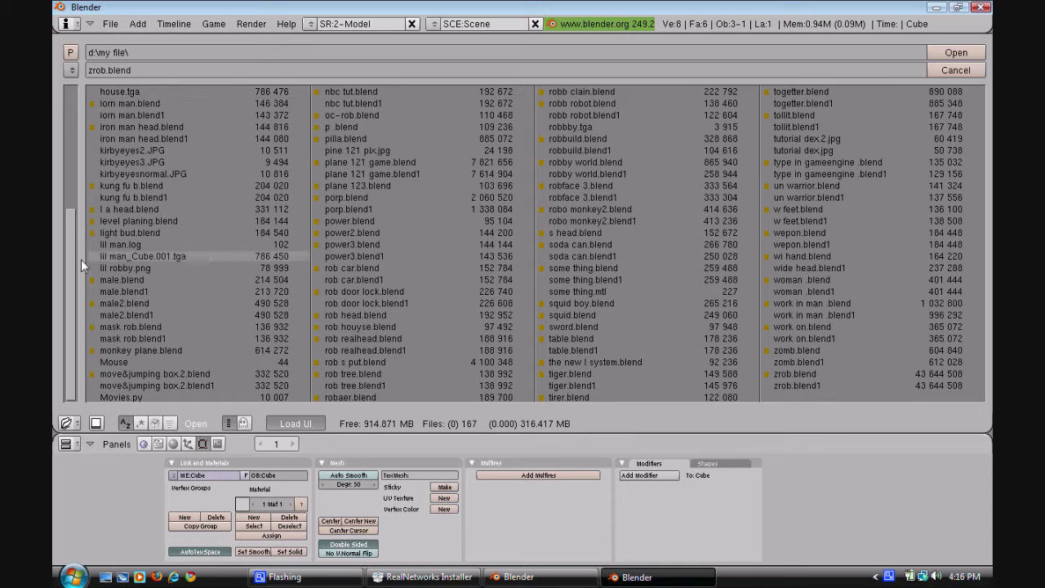
pyautogui.moveTo(72, 258); pyautogui.dragTo(57, 99)
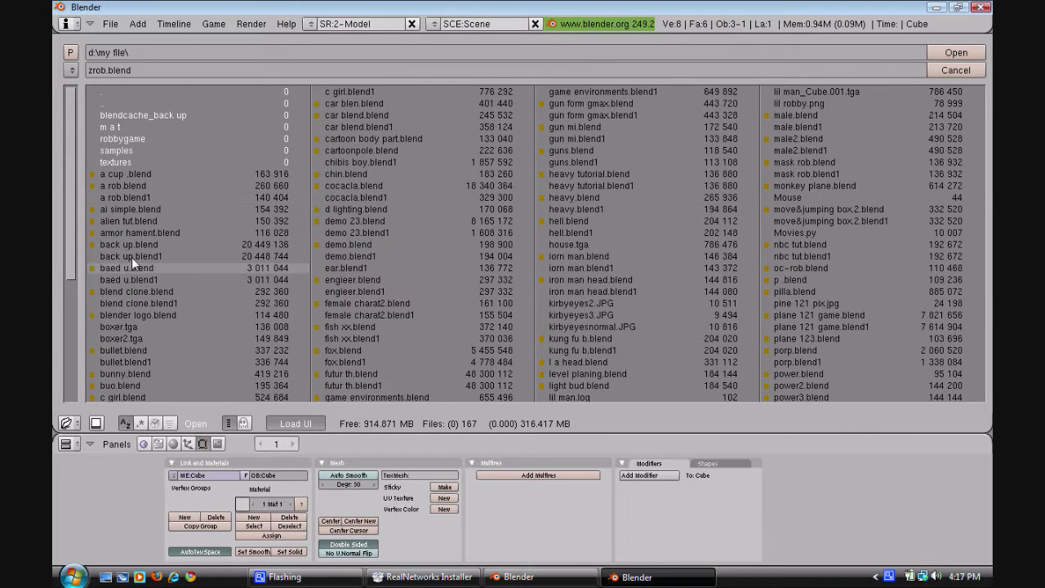
pyautogui.click(147, 293)
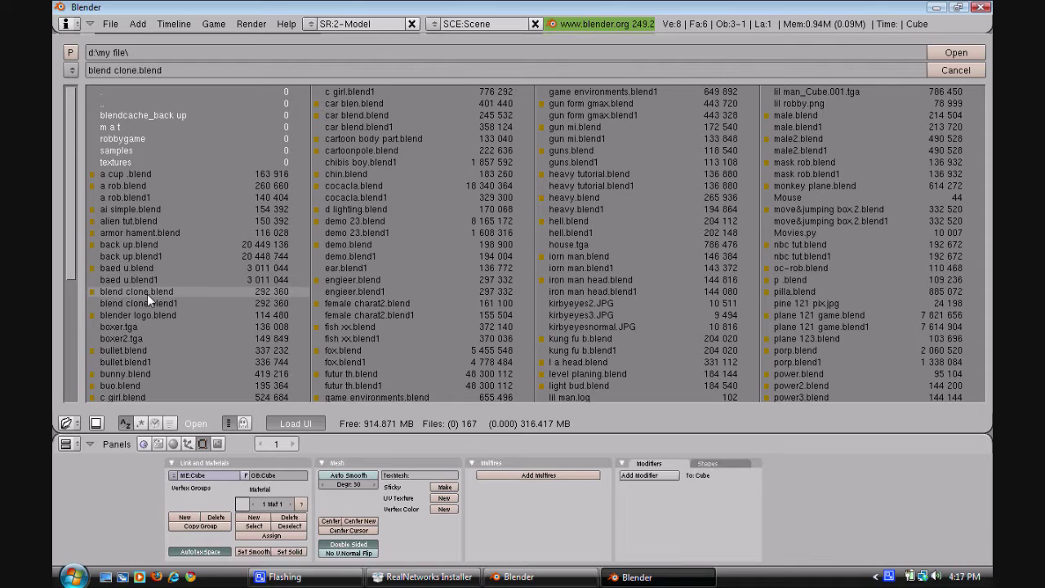
pyautogui.click(970, 53)
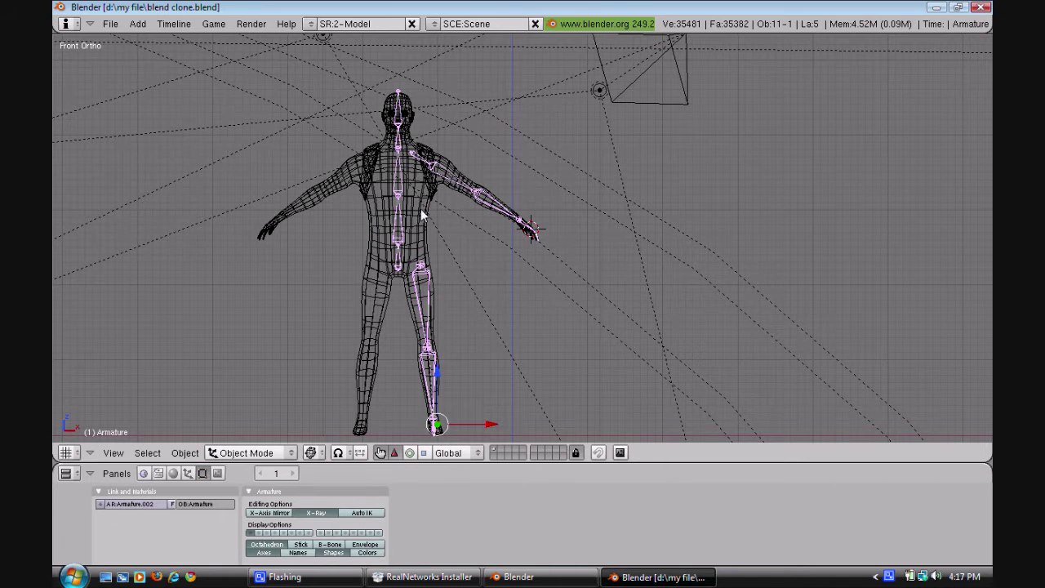
# View the human's right hand up close and end with body mesh Cube.001 selected instead of the armature.
pyautogui.scroll(2, 421, 208)
pyautogui.rightClick(353, 205)
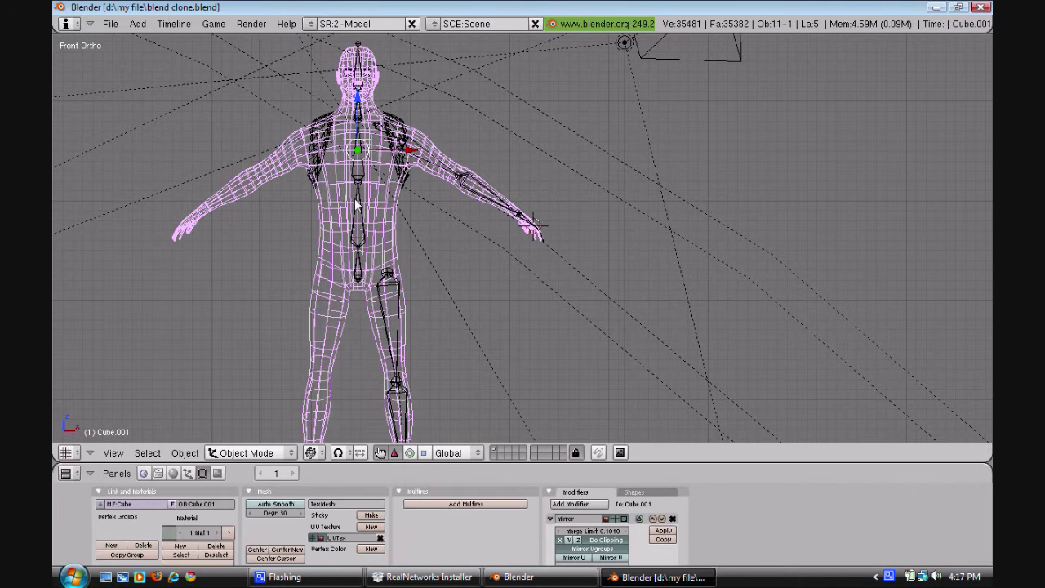
pyautogui.rightClick(356, 204)
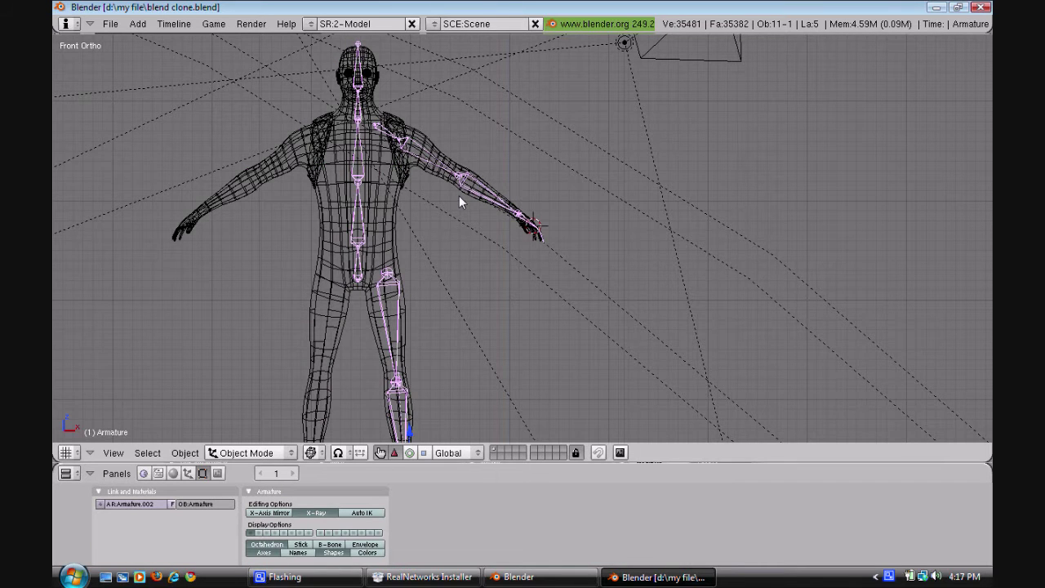
pyautogui.scroll(-1, 555, 227)
pyautogui.scroll(2, 556, 227)
pyautogui.moveTo(555, 226); pyautogui.dragTo(518, 222, button='middle')
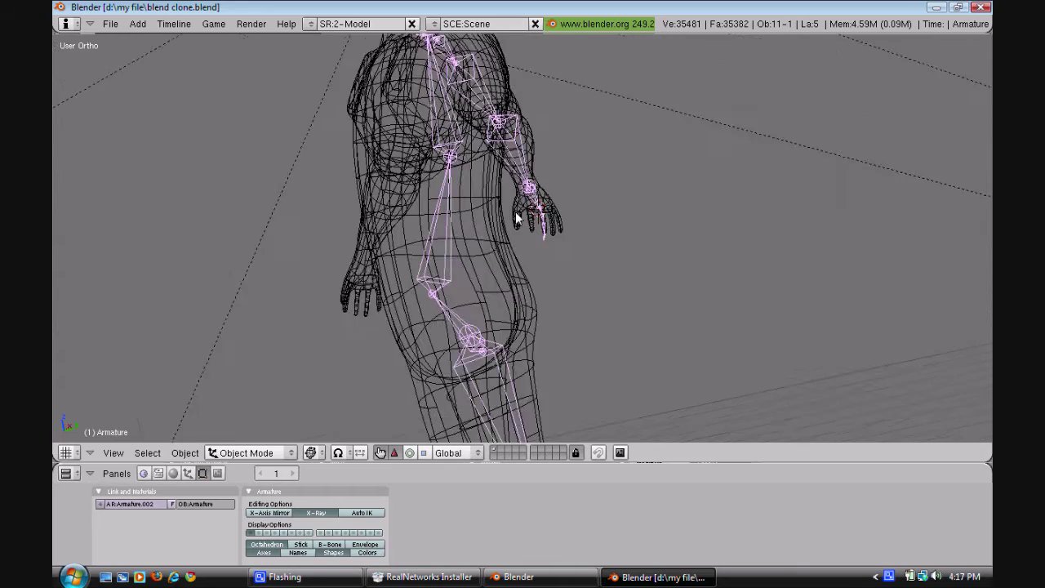
pyautogui.scroll(4, 602, 203)
pyautogui.moveTo(627, 192); pyautogui.dragTo(602, 274, button='middle')
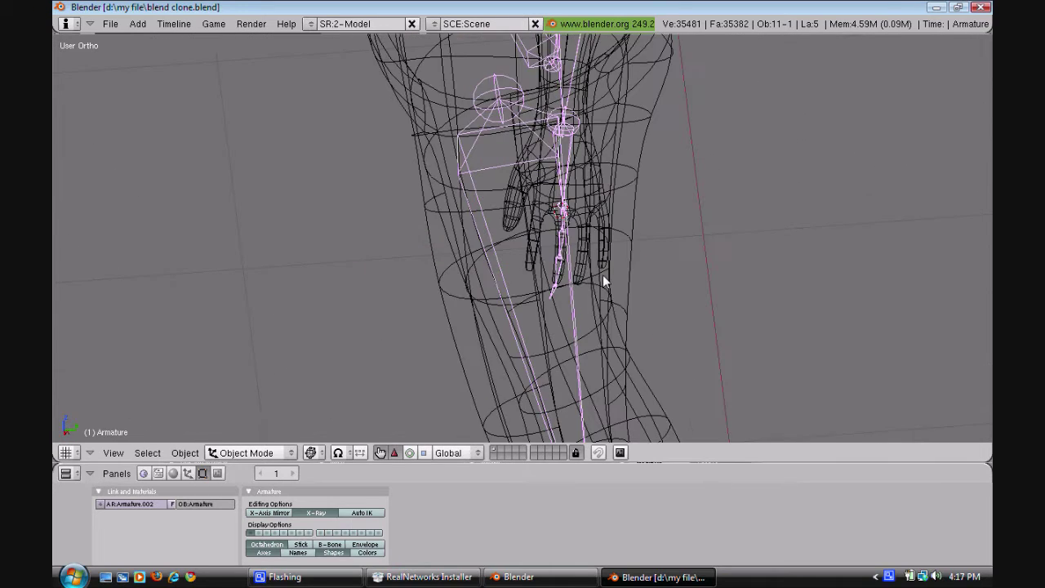
pyautogui.rightClick(602, 274)
# Put the body mesh into Edit Mode with solid shading.
pyautogui.click(249, 452)
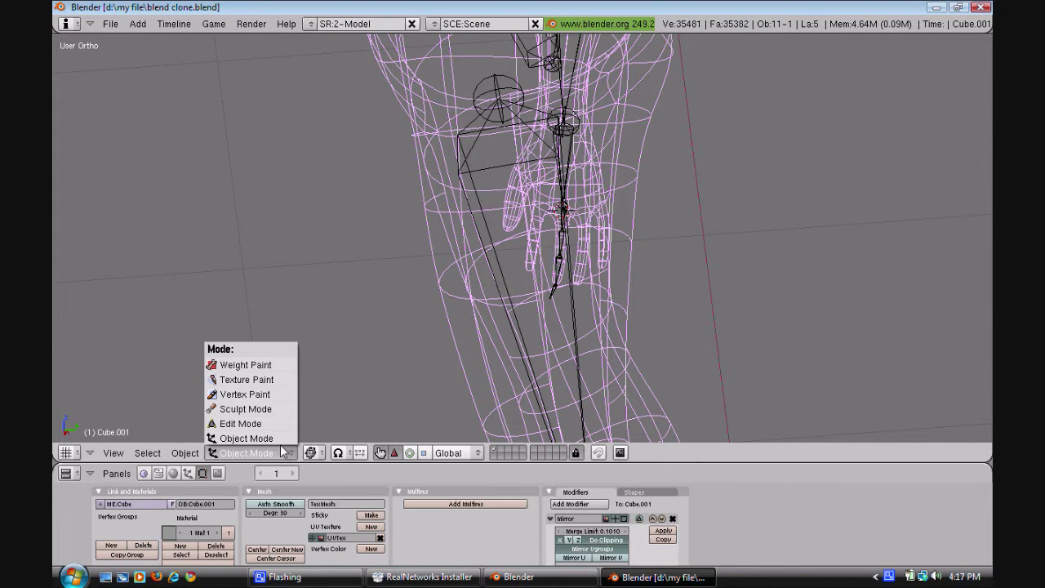
pyautogui.click(275, 432)
pyautogui.scroll(4, 276, 409)
pyautogui.press('Tab')
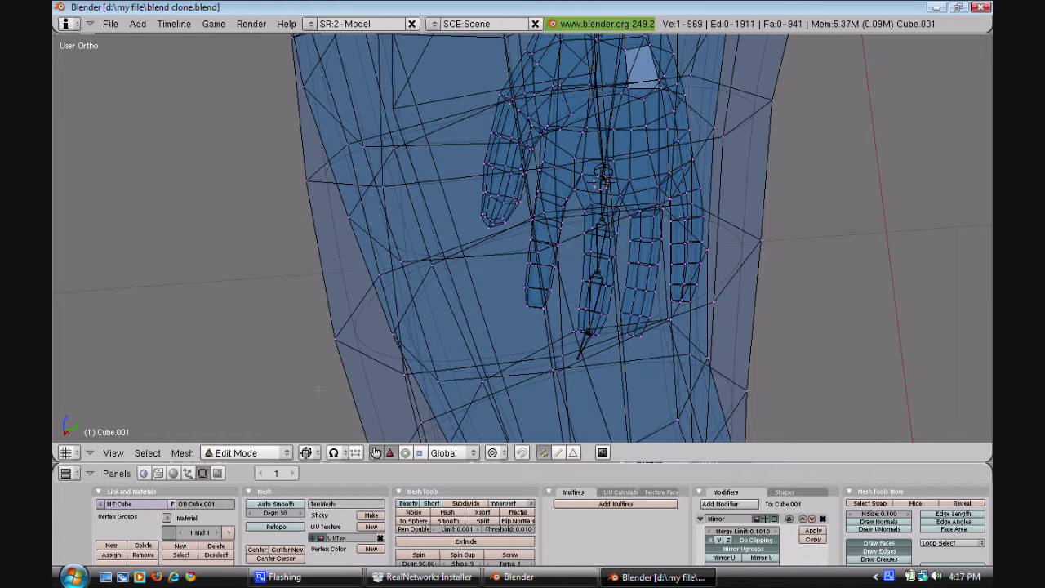
pyautogui.press('z')
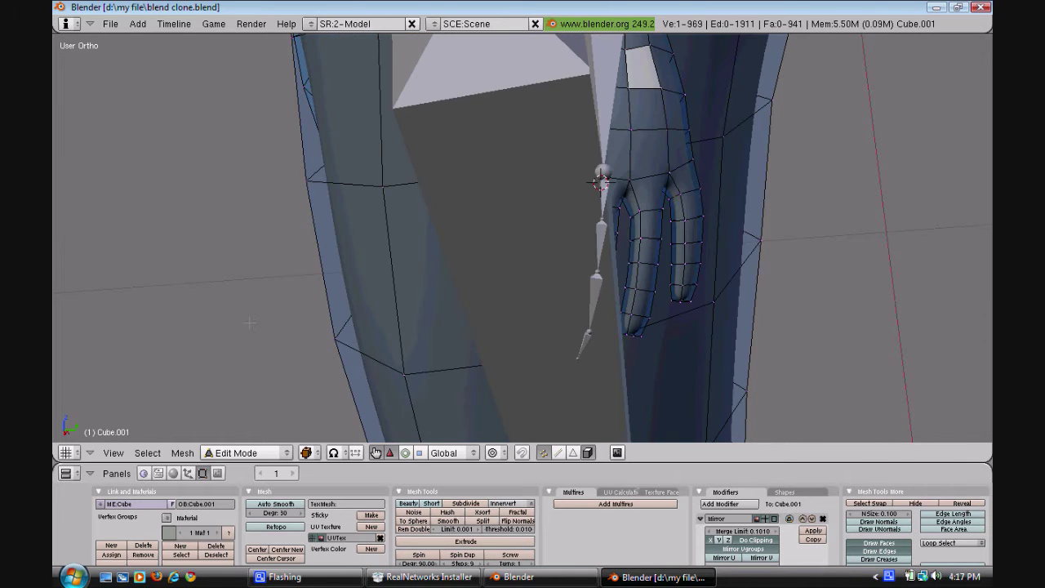
# Examine the hand closely from the front and the side.
pyautogui.moveTo(249, 324); pyautogui.dragTo(561, 173, button='middle')
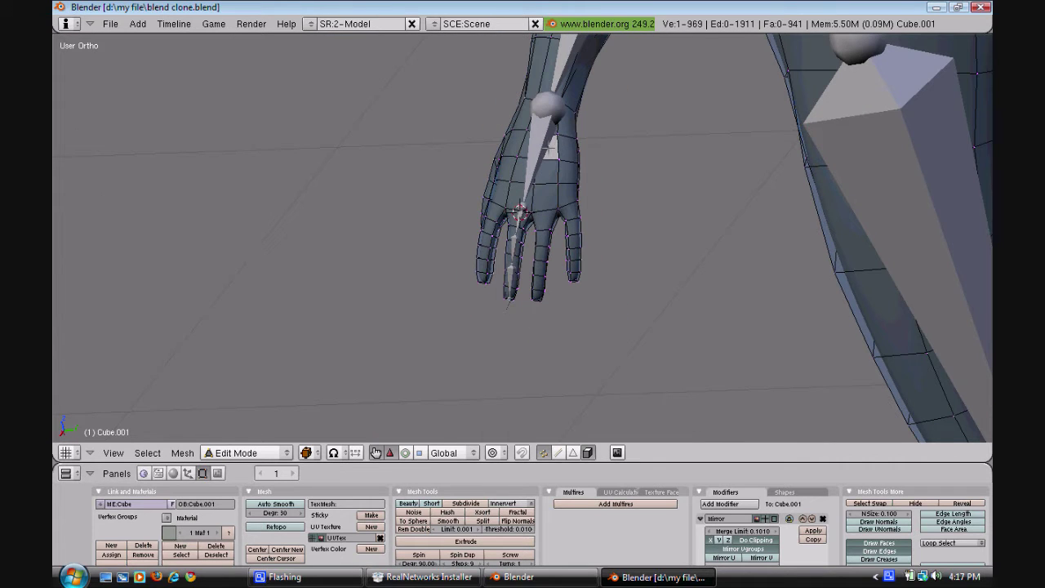
pyautogui.moveTo(559, 209); pyautogui.dragTo(425, 143, button='middle')
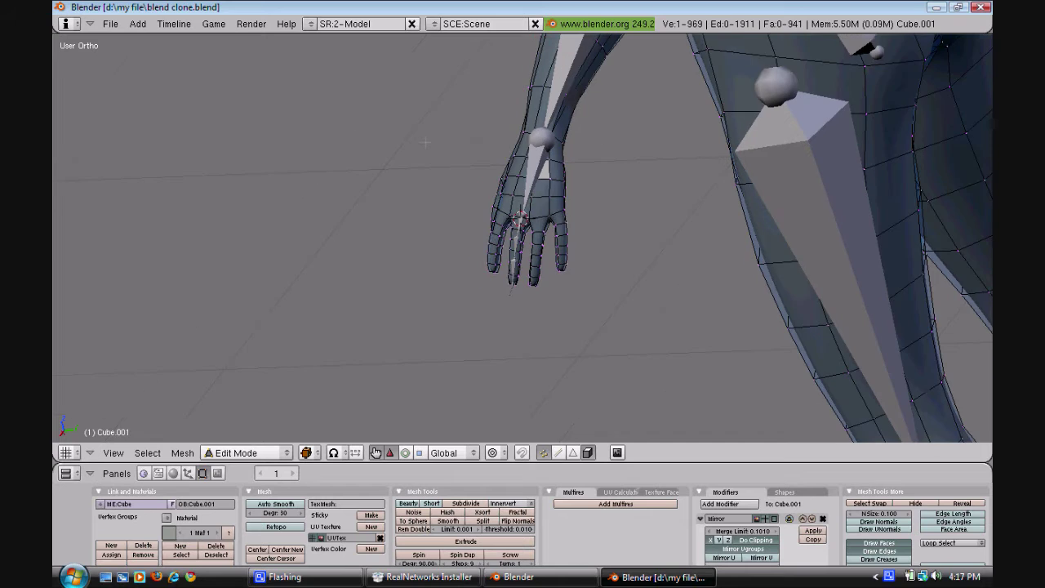
pyautogui.moveTo(391, 207)
pyautogui.mouseDown(button='middle')
pyautogui.moveTo(458, 187)
pyautogui.moveTo(390, 190)
pyautogui.mouseUp(button='middle')
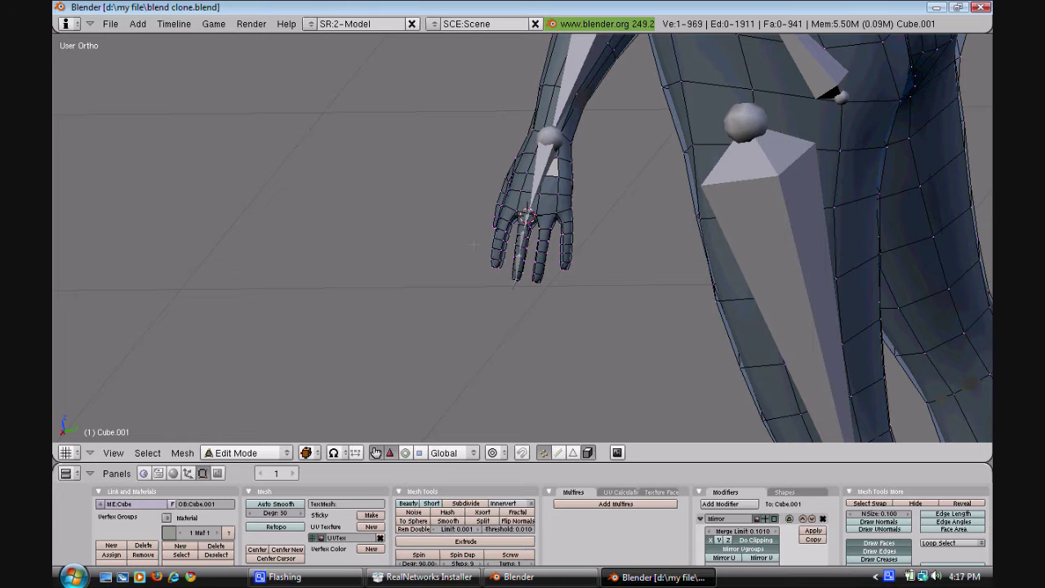
pyautogui.scroll(5, 474, 244)
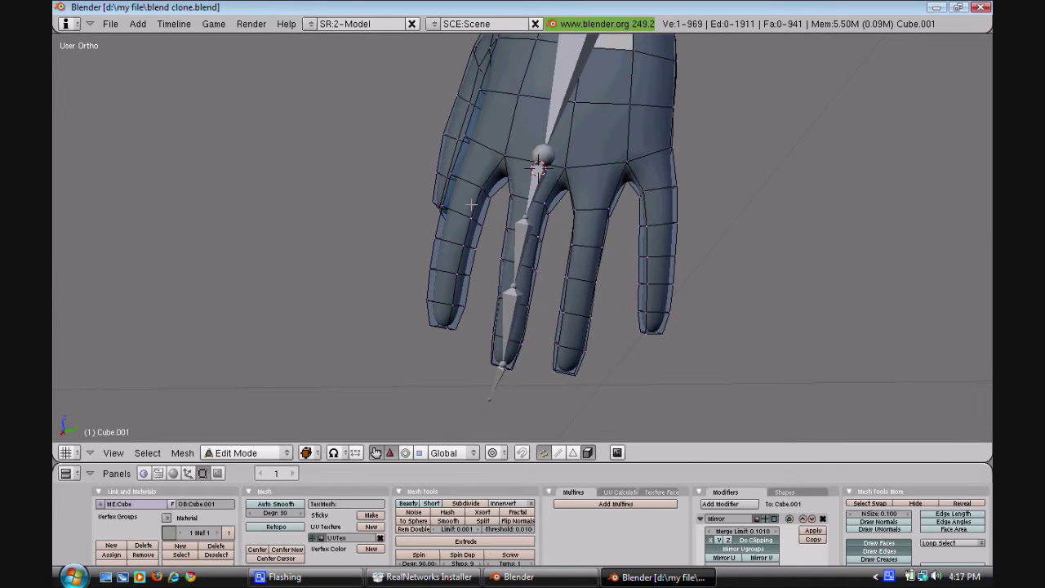
pyautogui.moveTo(472, 204); pyautogui.dragTo(657, 203, button='middle')
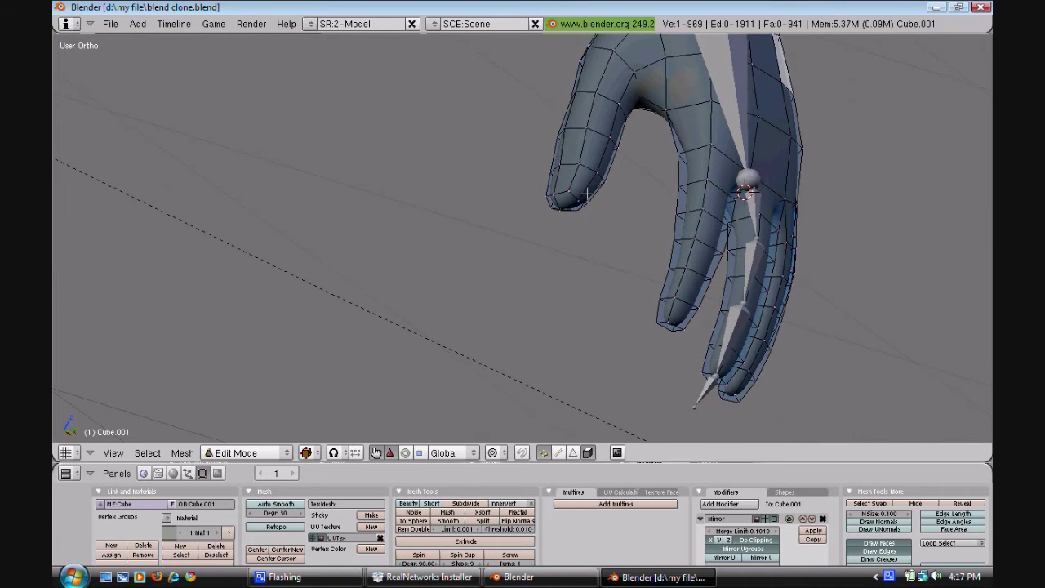
pyautogui.scroll(-8, 586, 194)
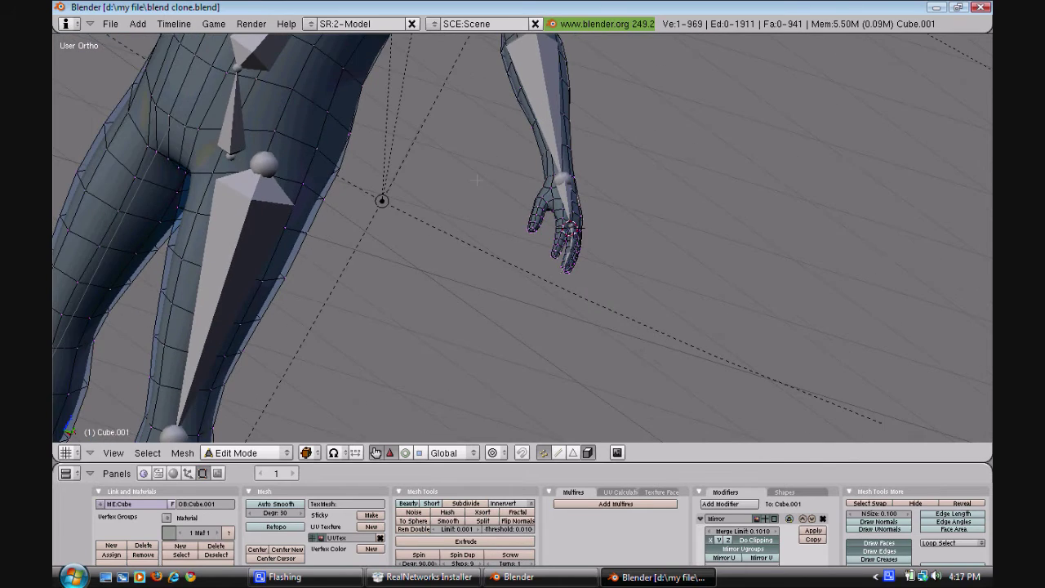
pyautogui.scroll(-9, 522, 237)
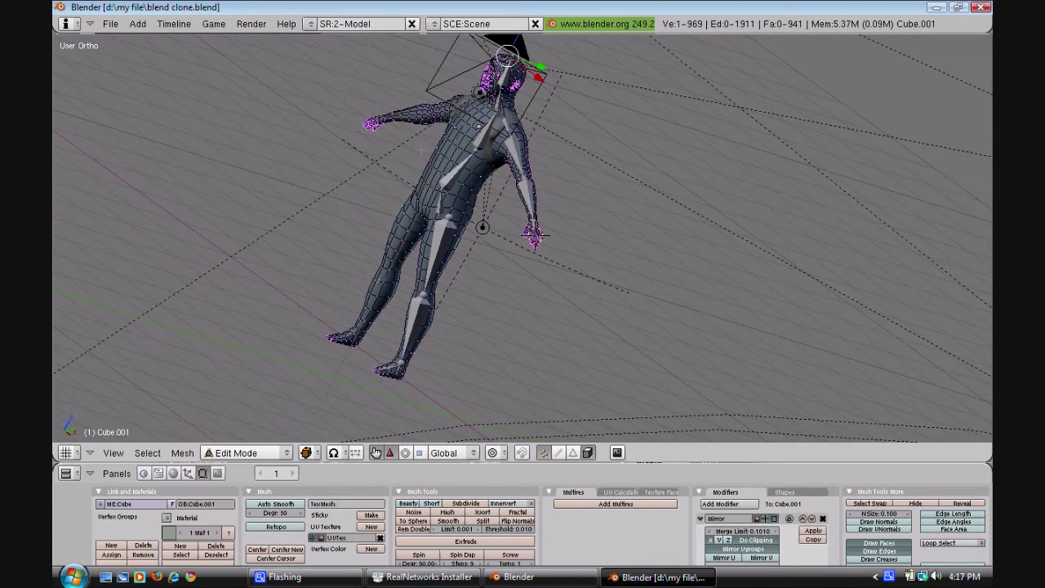
# Turn the figure upright to a front view and bring up the File menu.
pyautogui.moveTo(535, 235); pyautogui.dragTo(529, 233, button='middle')
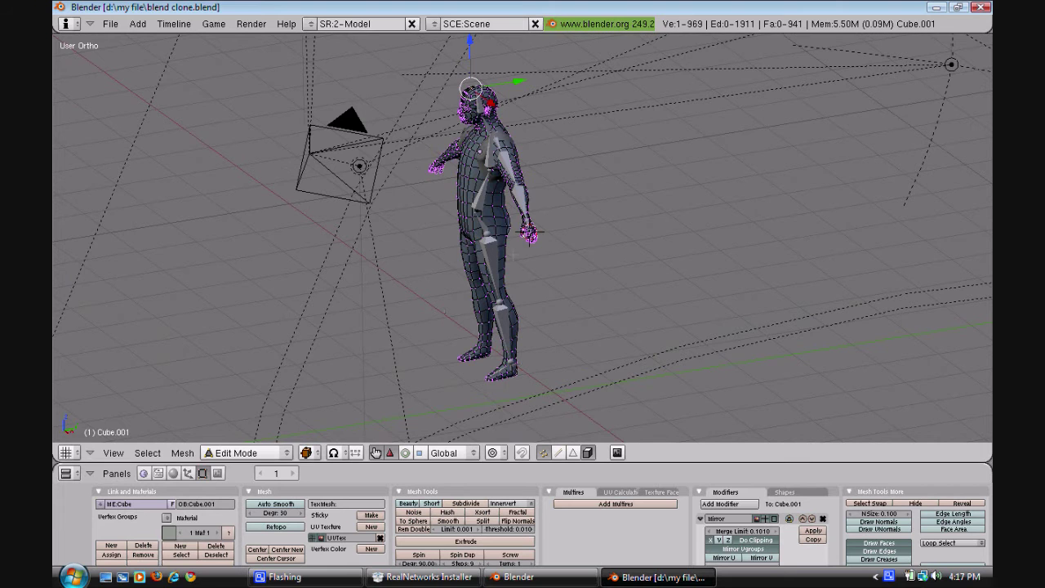
pyautogui.scroll(4, 536, 232)
pyautogui.scroll(-3, 543, 229)
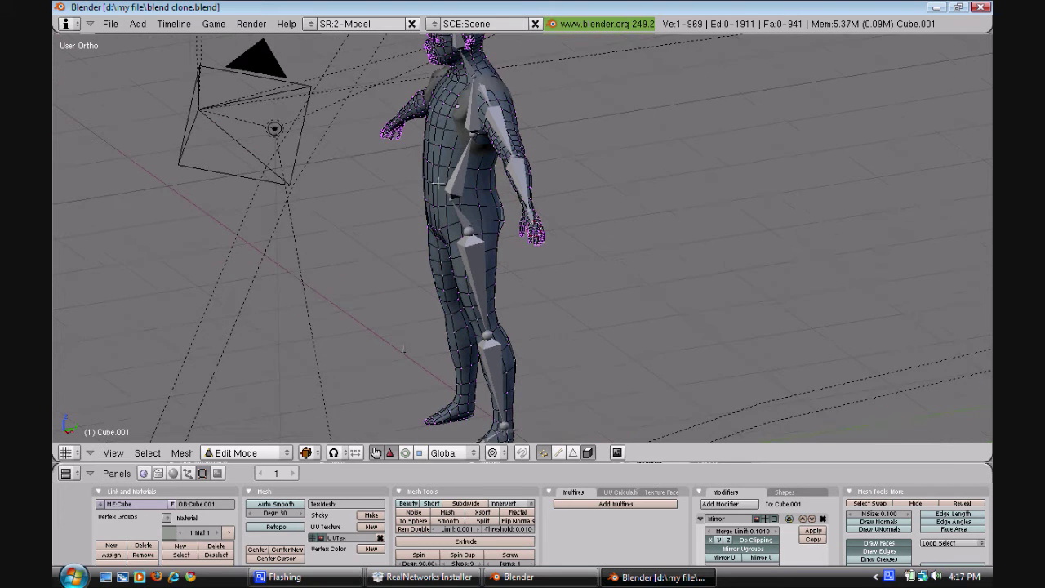
pyautogui.moveTo(542, 228); pyautogui.dragTo(537, 231, button='middle')
pyautogui.scroll(2, 538, 231)
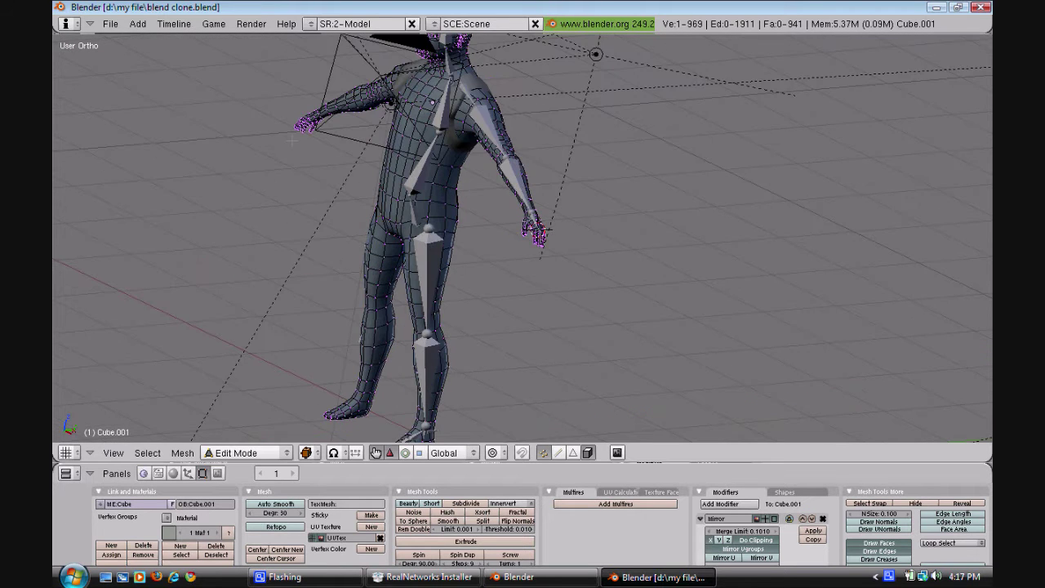
pyautogui.click(111, 24)
# Erase the current scene and open some thing.blend from d:\my file\.
pyautogui.click(112, 36)
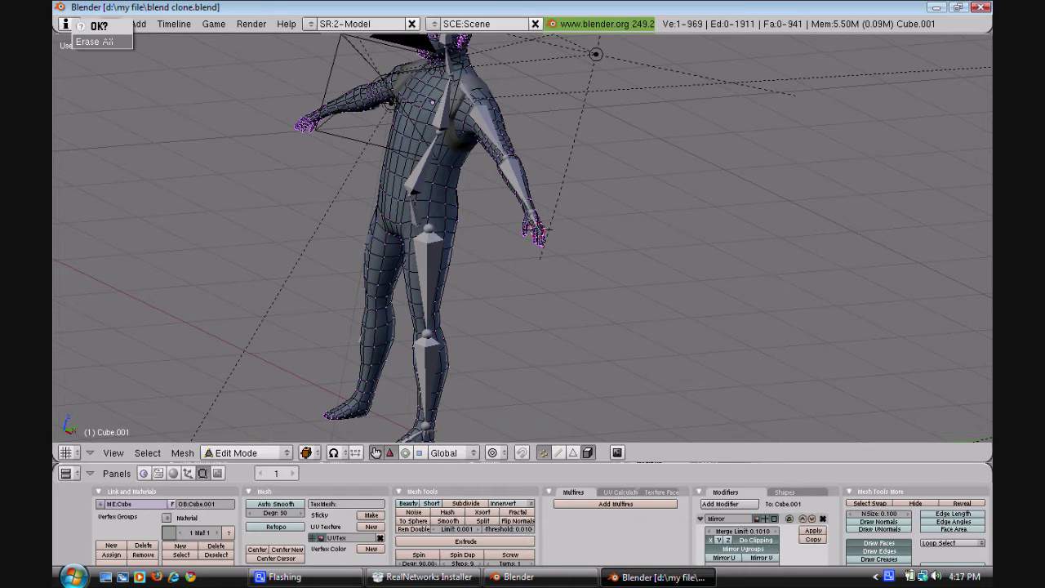
pyautogui.click(95, 41)
pyautogui.click(110, 23)
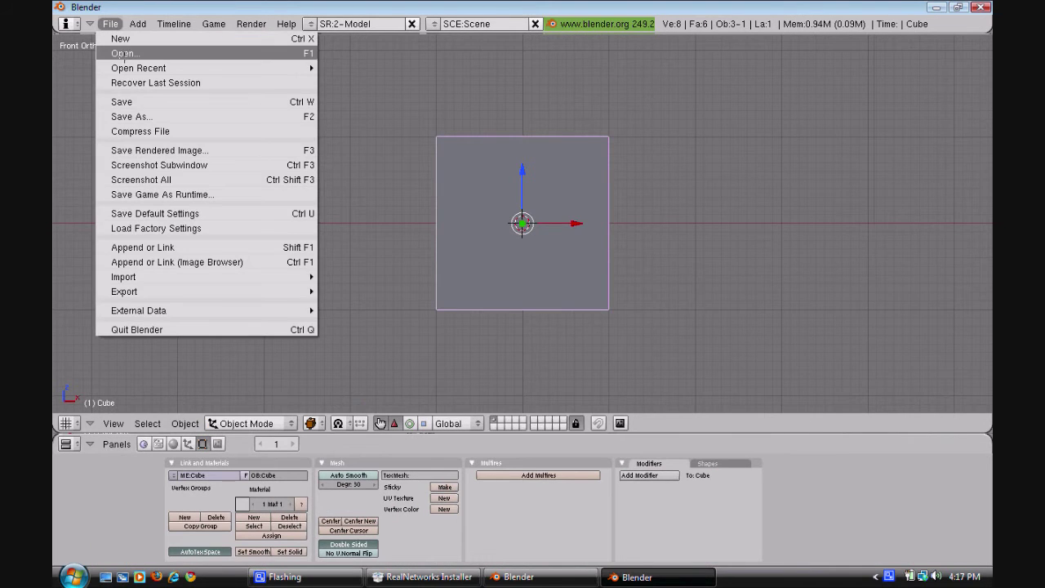
pyautogui.click(134, 51)
pyautogui.scroll(-5, 851, 290)
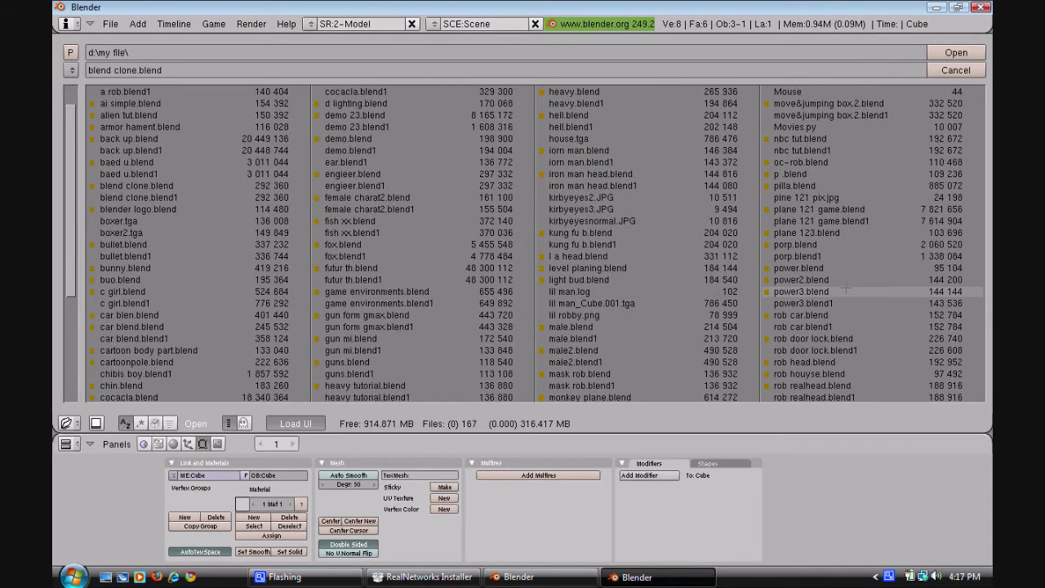
pyautogui.scroll(-6, 851, 280)
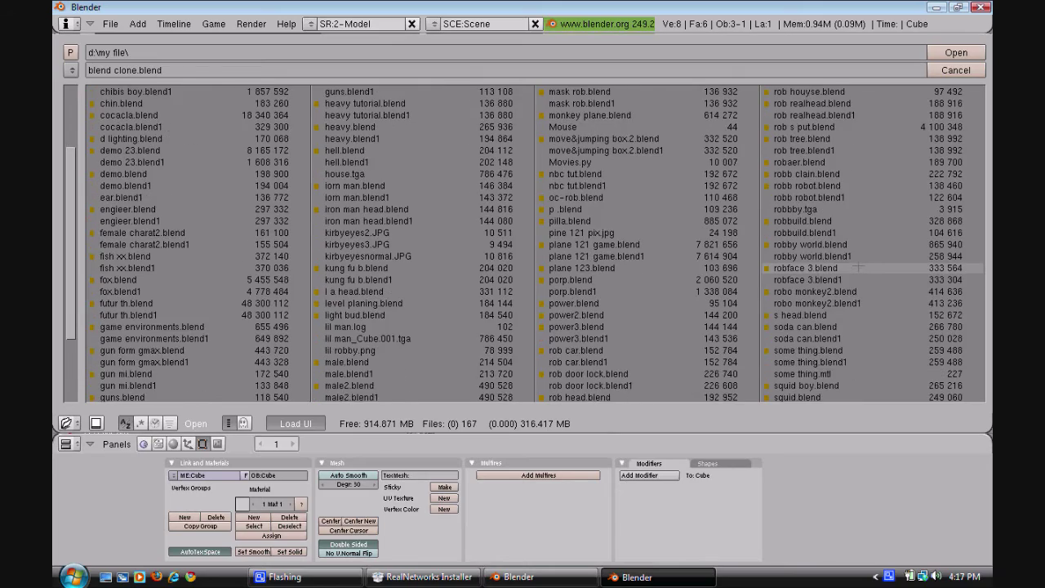
pyautogui.scroll(-7, 858, 268)
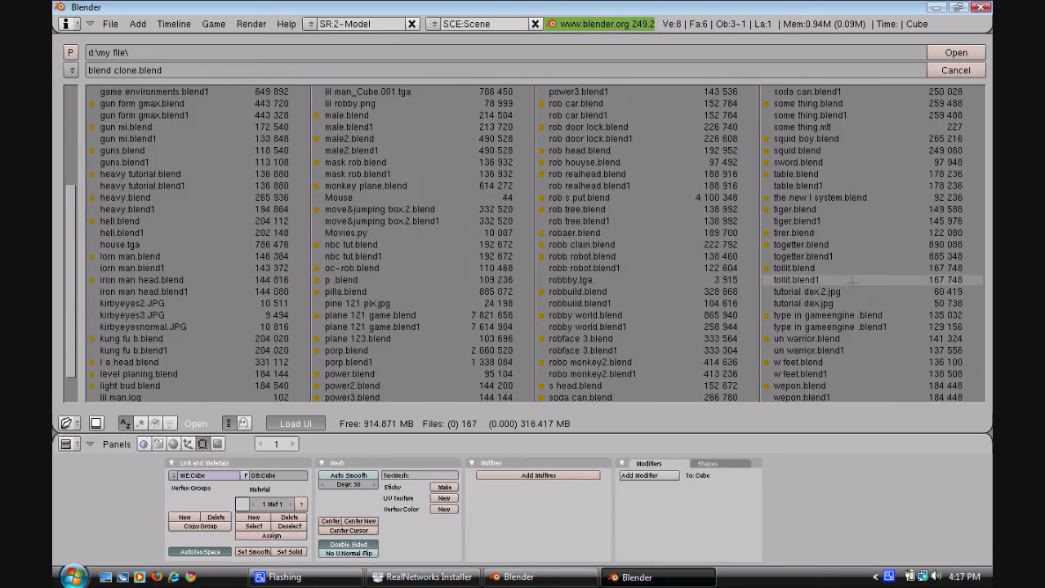
pyautogui.scroll(-3, 853, 278)
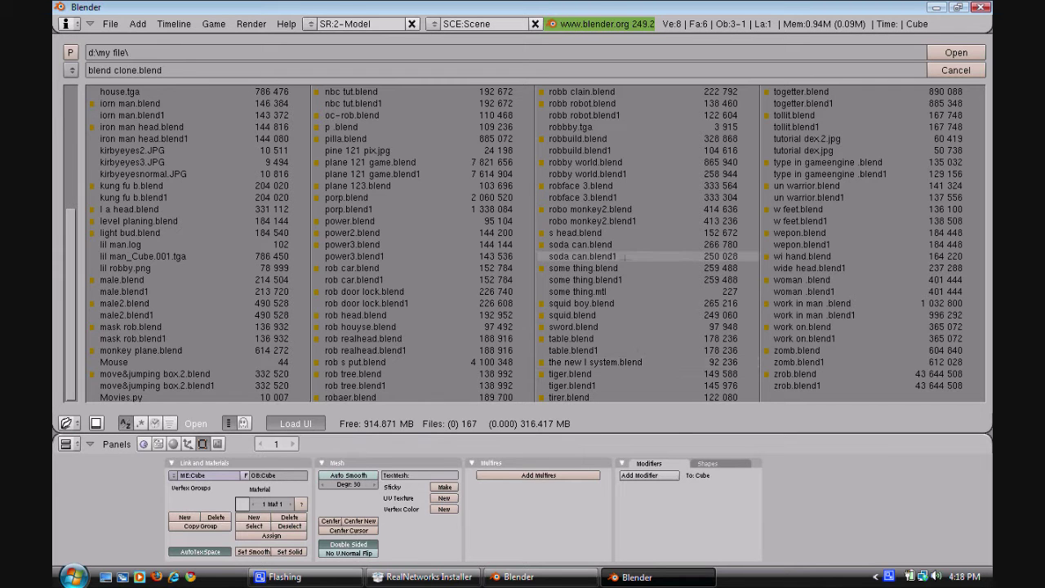
pyautogui.click(582, 268)
# Load some thing.blend, orbit and zoom around the clothed character, then request a new empty file.
pyautogui.click(955, 53)
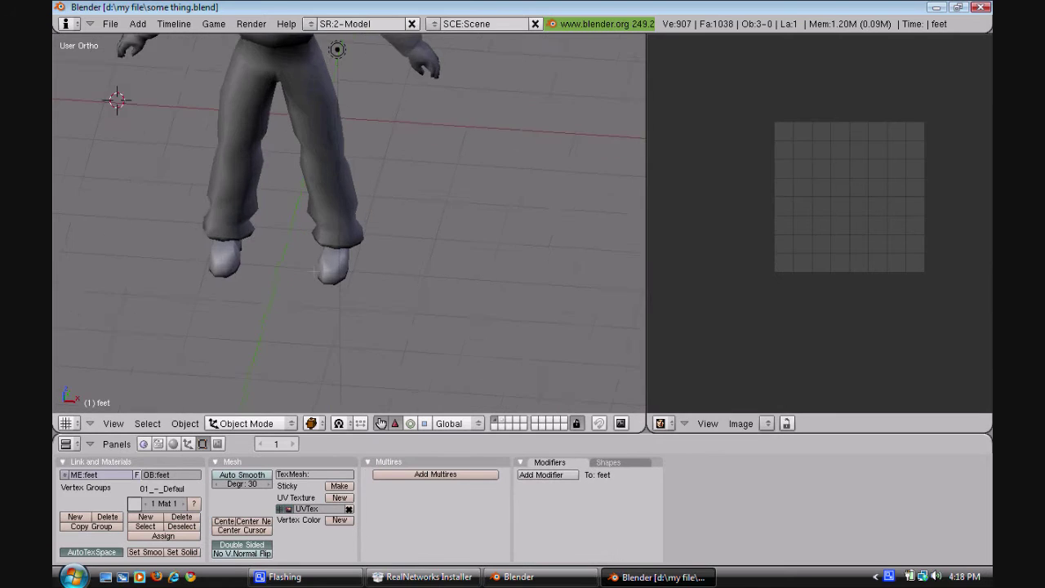
pyautogui.moveTo(334, 295); pyautogui.dragTo(374, 248, button='middle')
pyautogui.scroll(6, 384, 260)
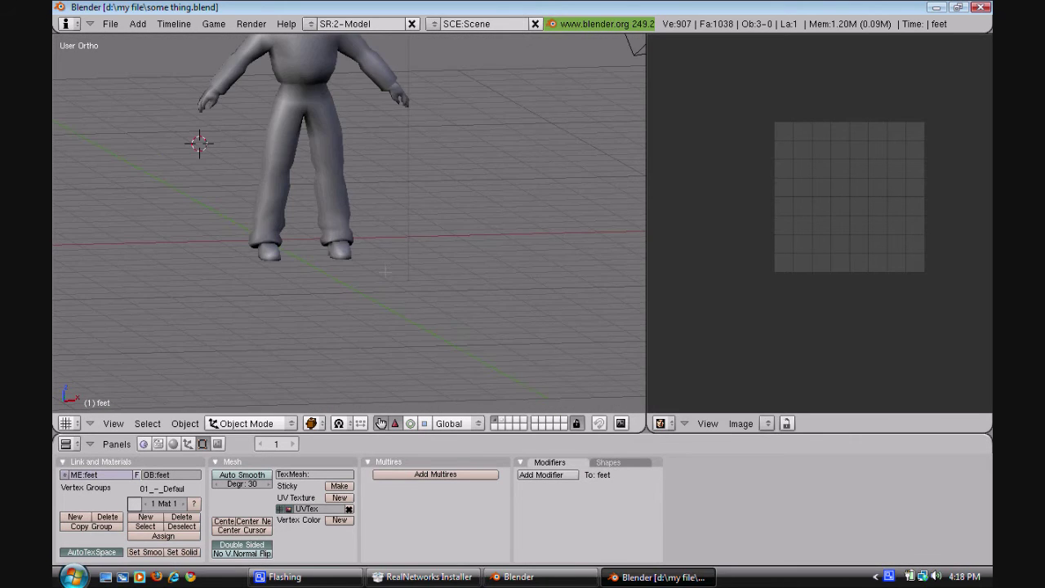
pyautogui.scroll(-5, 233, 217)
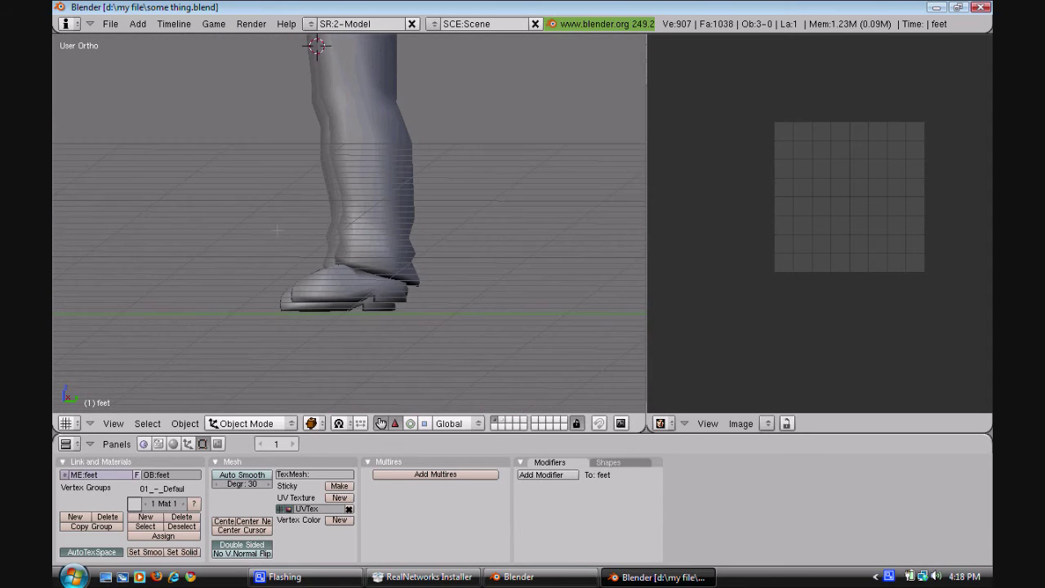
pyautogui.moveTo(233, 217); pyautogui.dragTo(395, 294, button='middle')
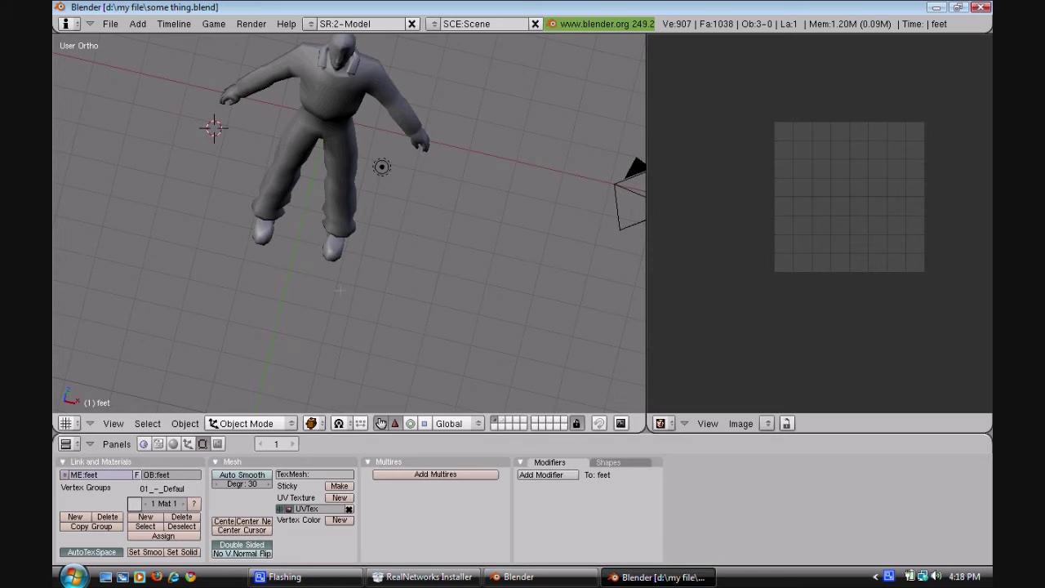
pyautogui.click(110, 24)
pyautogui.click(117, 37)
# Confirm Erase All and open zrob.blend, bringing up the bubble-shaped creature.
pyautogui.click(117, 37)
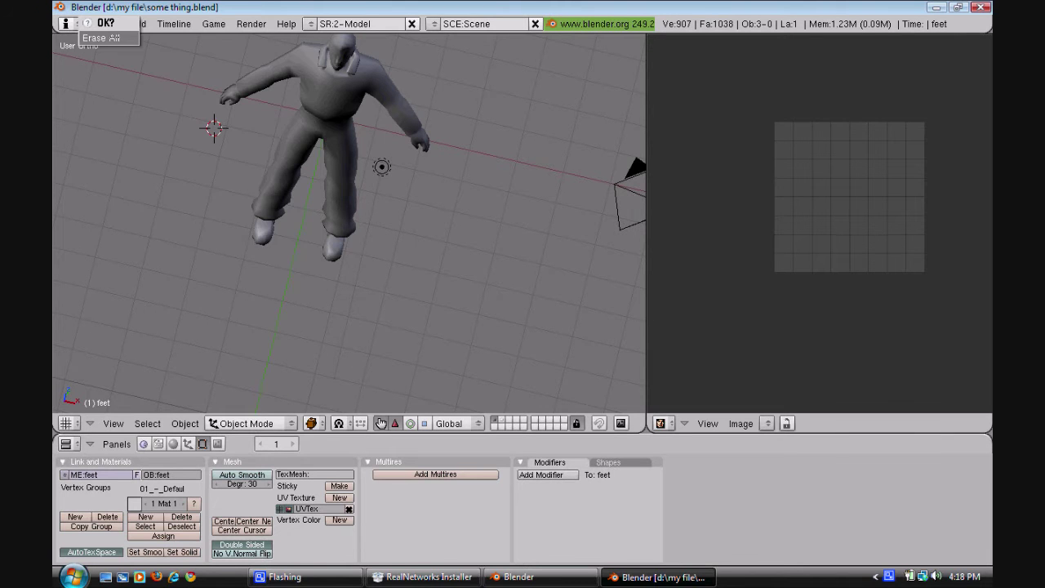
pyautogui.click(111, 23)
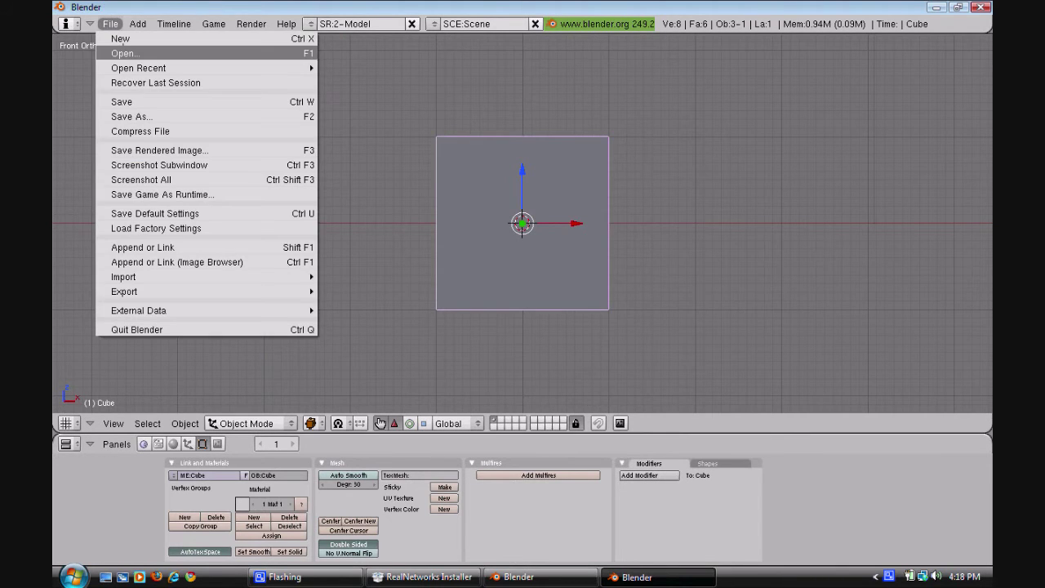
pyautogui.click(124, 51)
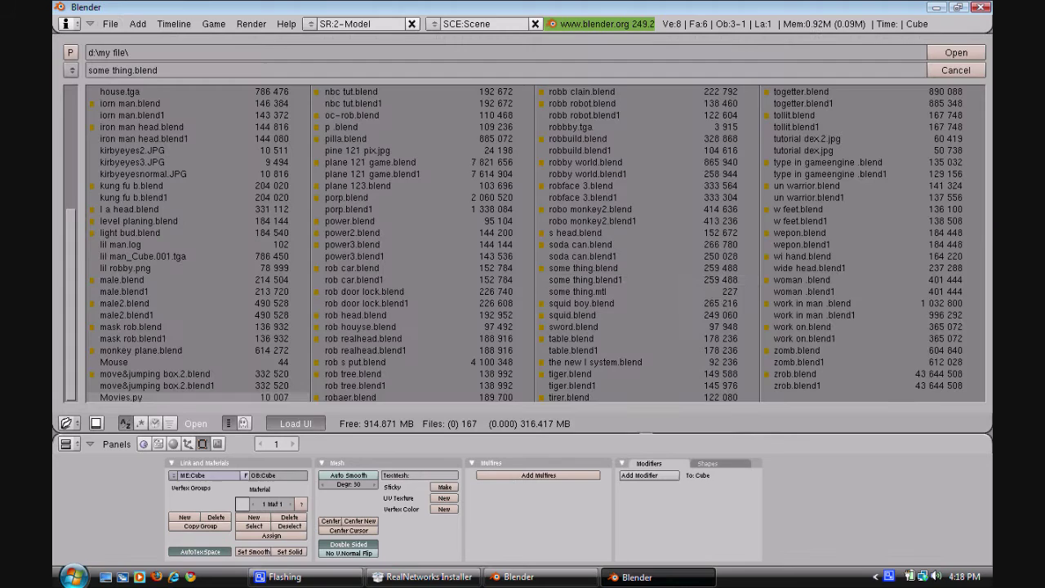
pyautogui.click(796, 374)
pyautogui.click(956, 52)
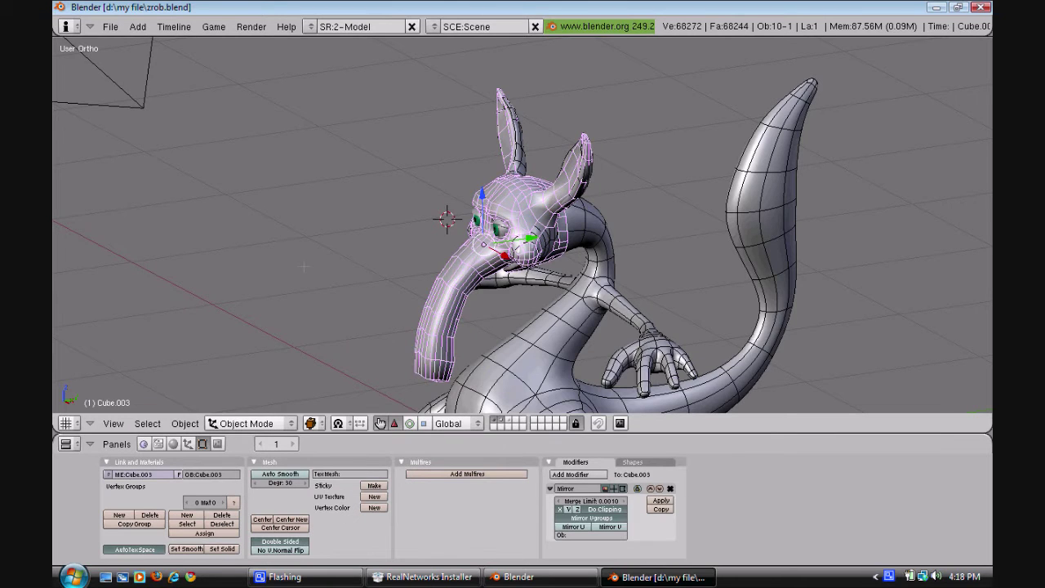
pyautogui.moveTo(523, 229)
pyautogui.mouseDown(button='middle')
pyautogui.moveTo(539, 219)
pyautogui.moveTo(514, 225)
pyautogui.mouseUp(button='middle')
# Orbit around the mirrored Cube.003 creature to view it from every side.
pyautogui.click(508, 418)
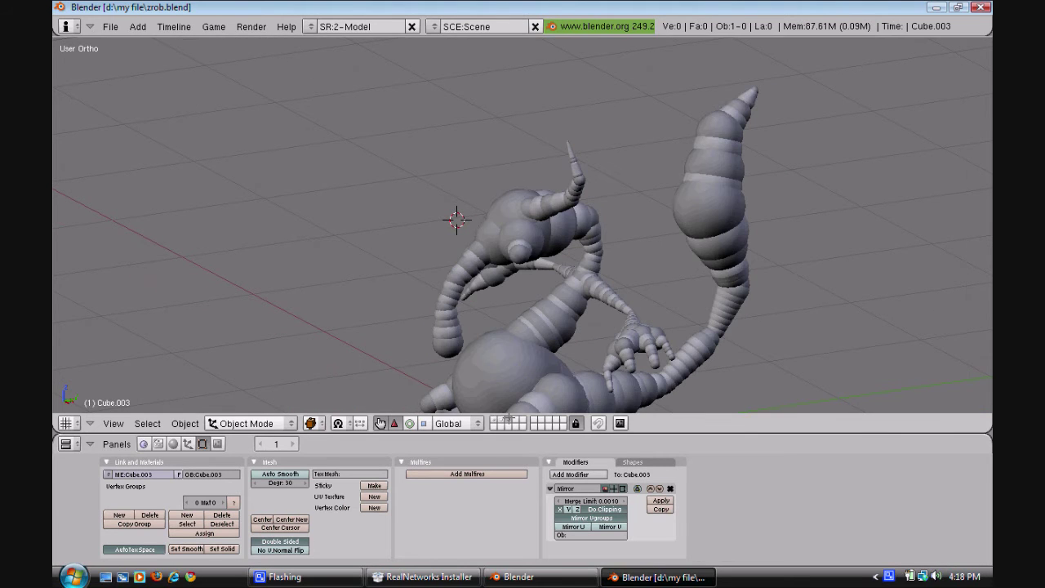
pyautogui.moveTo(523, 245); pyautogui.dragTo(650, 280, button='middle')
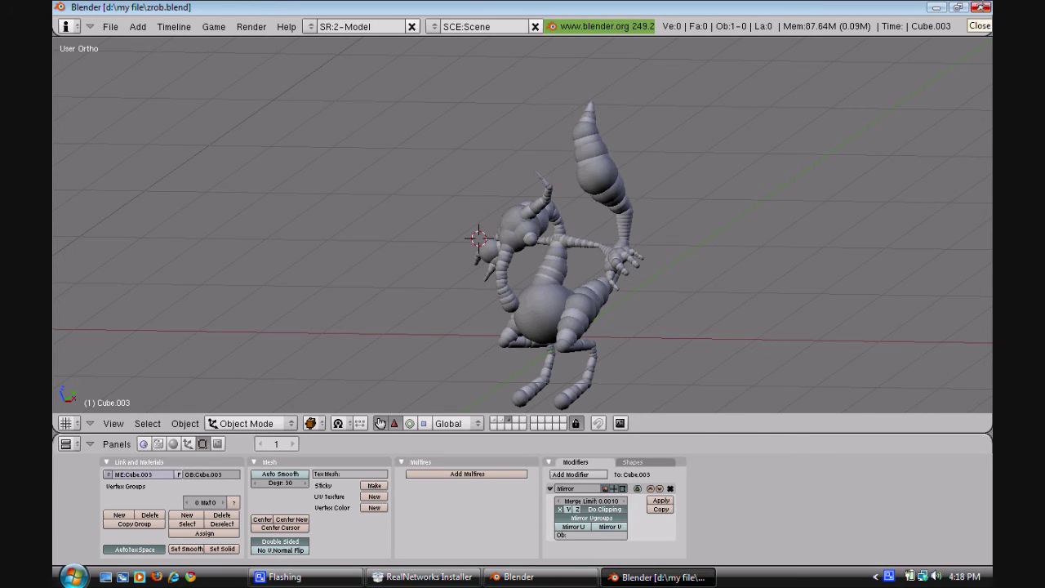
# Close the Blender window to quit the program.
pyautogui.click(981, 7)
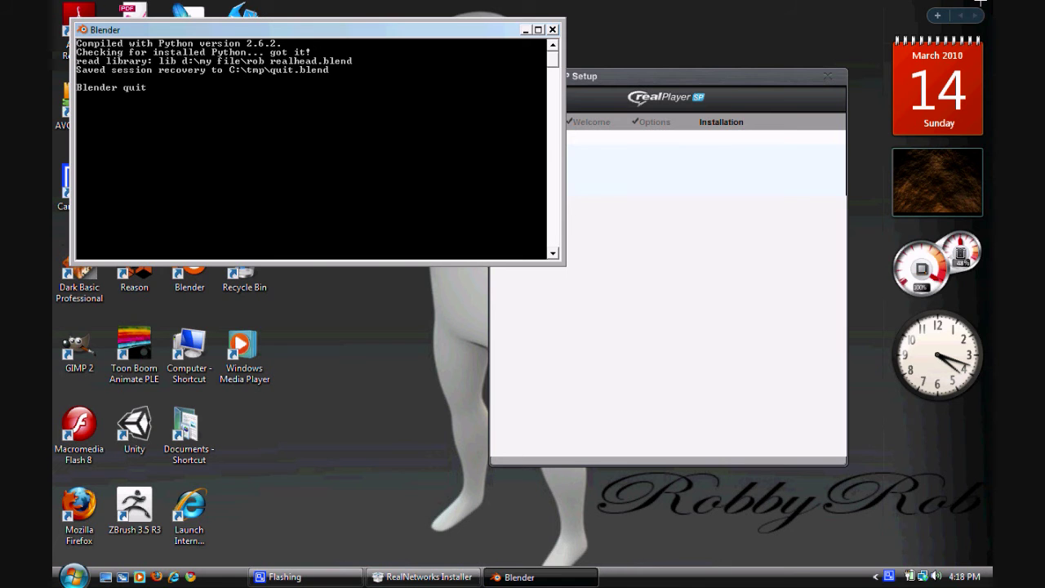